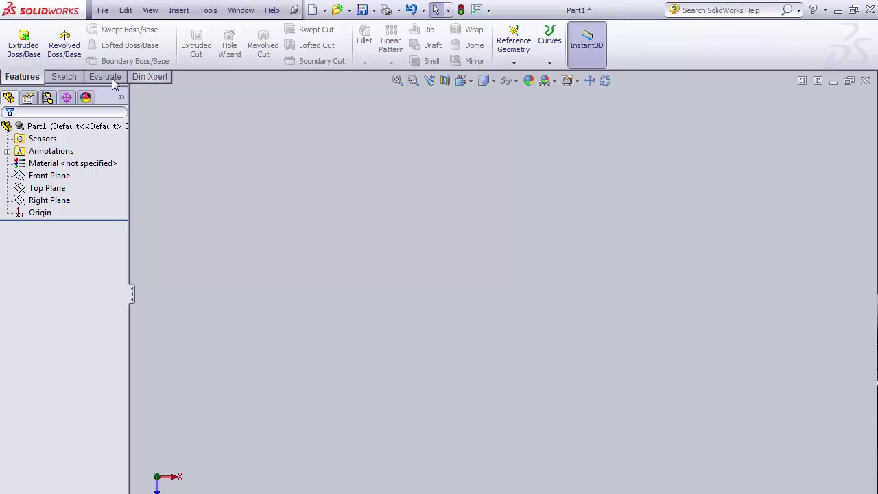
Step: Sketch a corner rectangle about 3.2 by 2.9 in on the Top Plane, starting at the origin
left_click(66, 77)
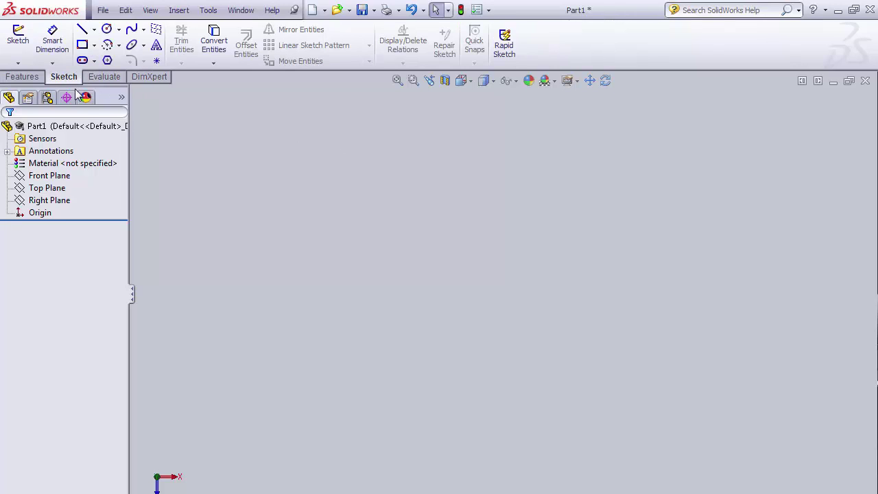
left_click(56, 189)
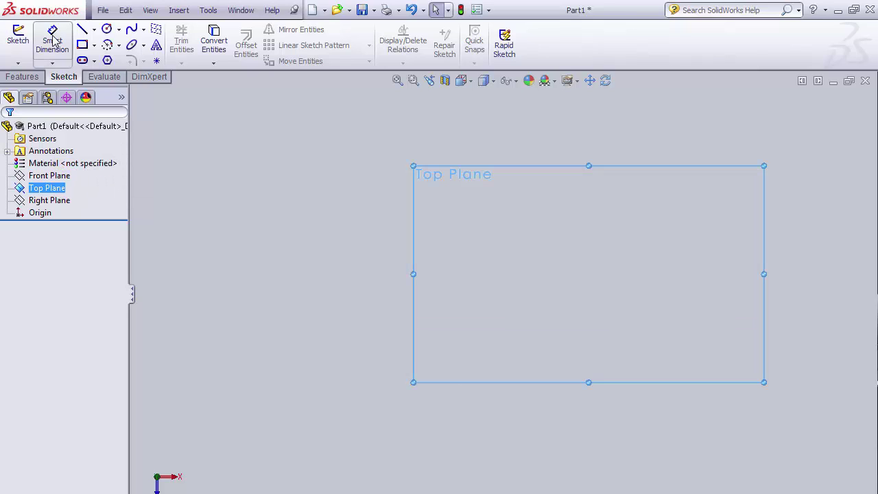
left_click(18, 32)
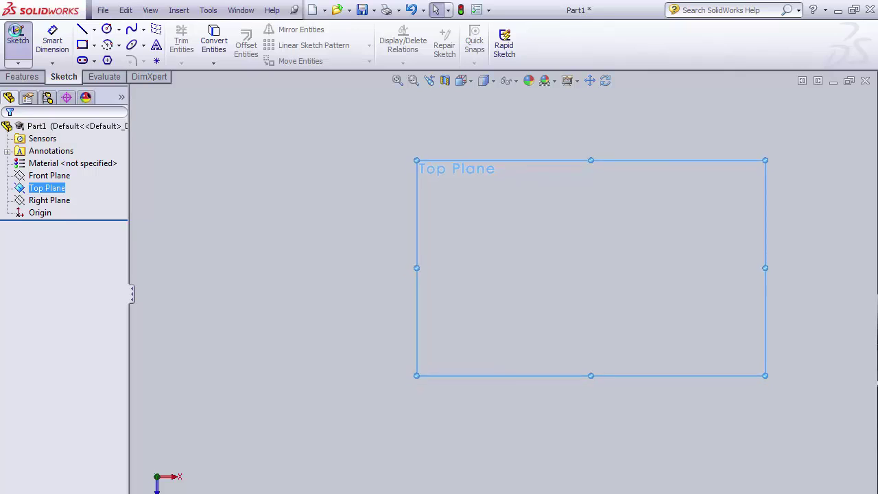
left_click(82, 46)
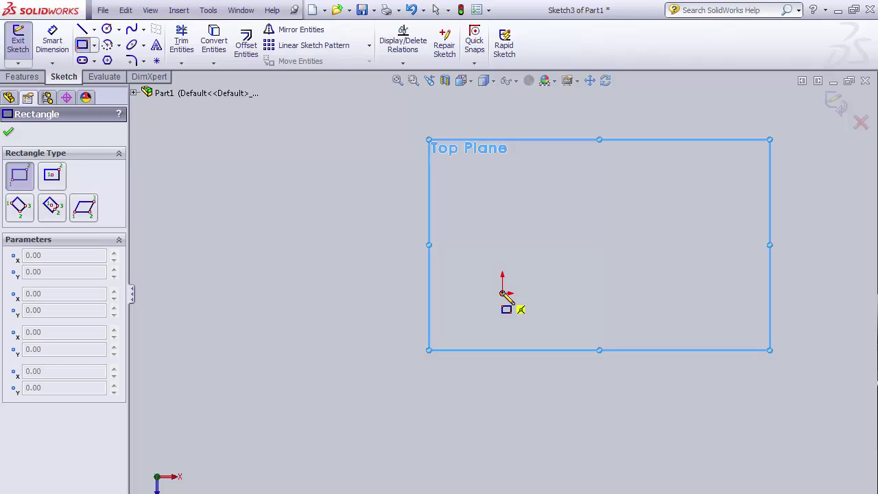
left_click(503, 293)
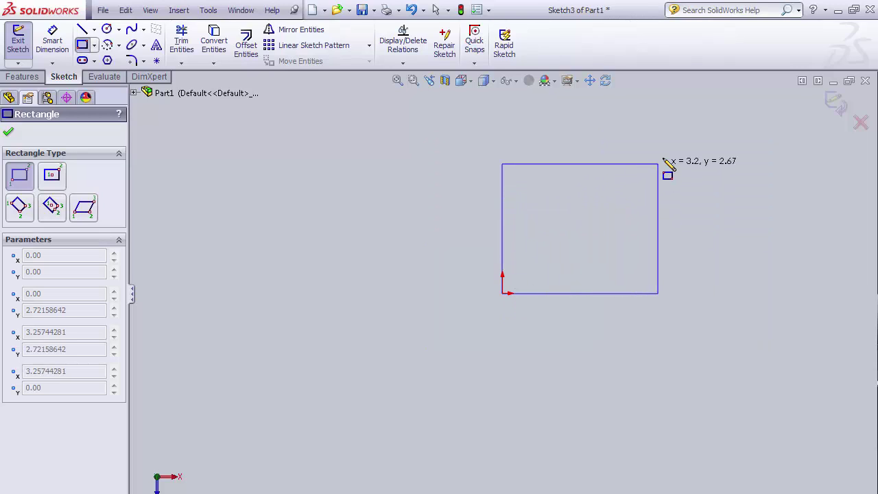
left_click(658, 157)
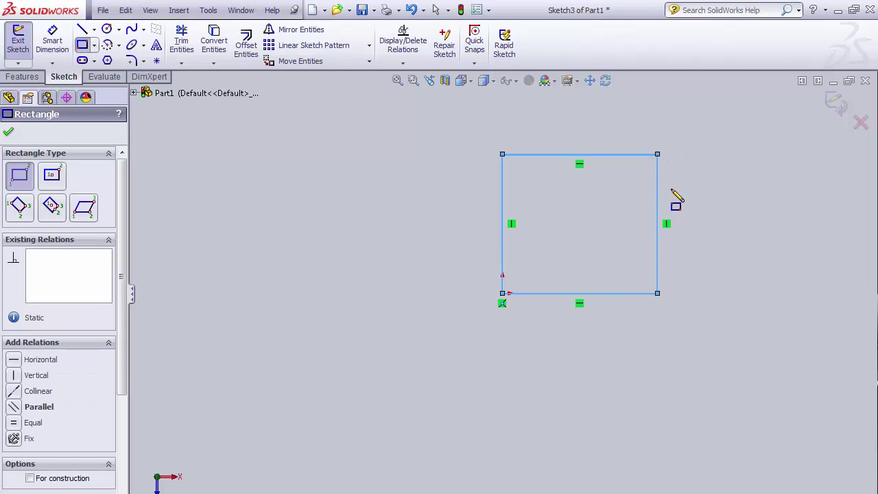
key("Escape")
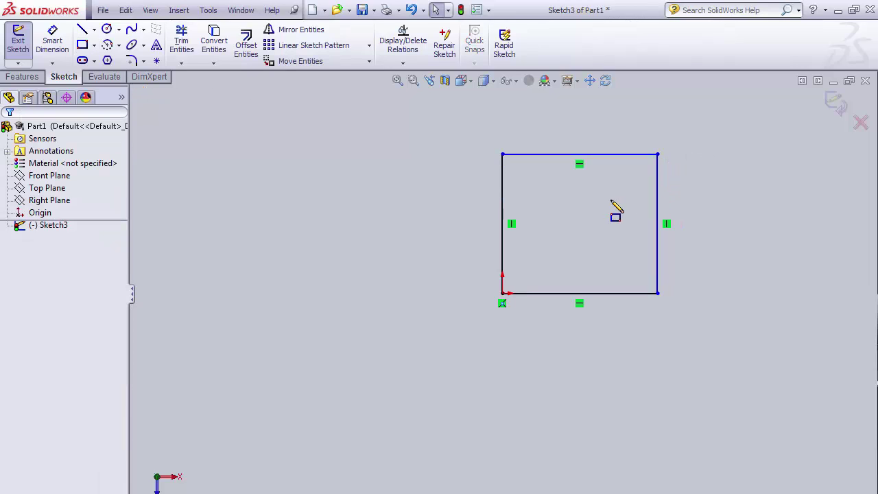
Step: Dimension the rectangle's upper edge to 3 in
left_click(52, 40)
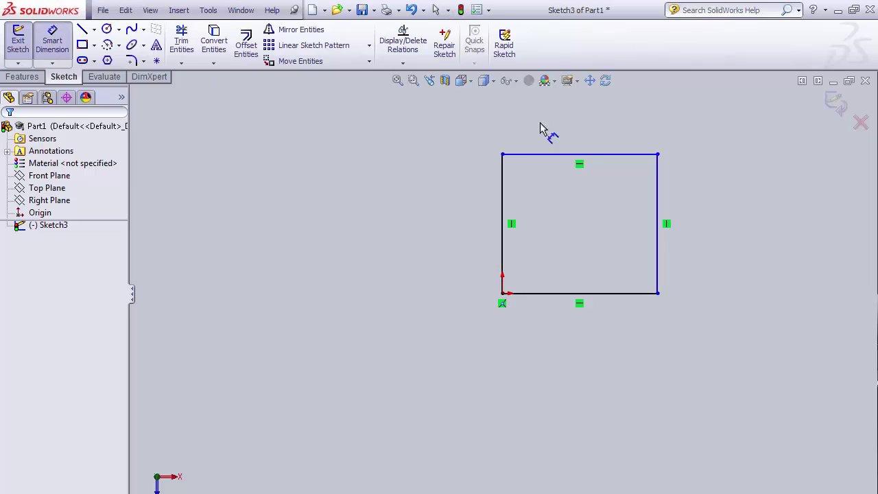
left_click(580, 155)
left_click(577, 117)
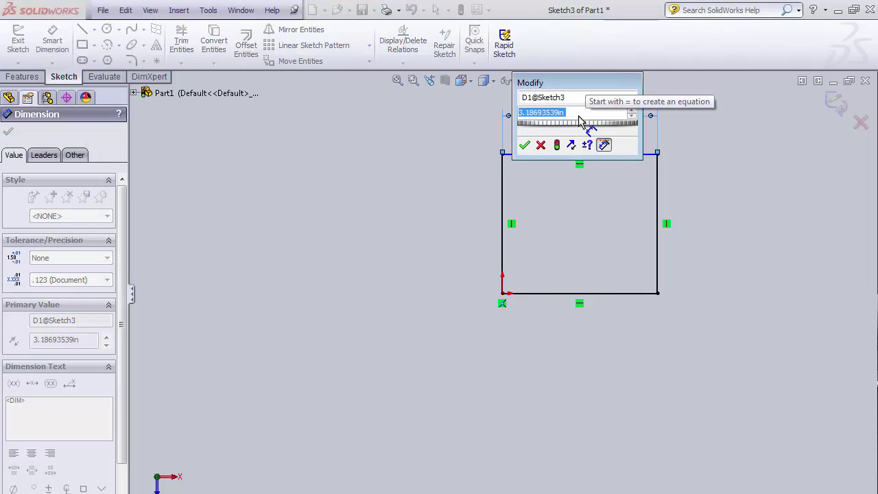
type("3")
key("Return")
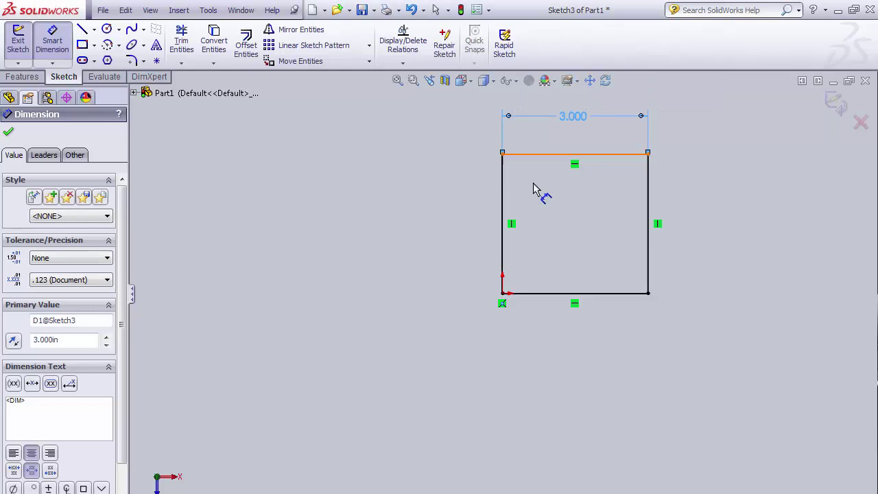
Step: Dimension the distance between the rectangle's two horizontal edges to 2 in and exit the sketch
left_click(529, 157)
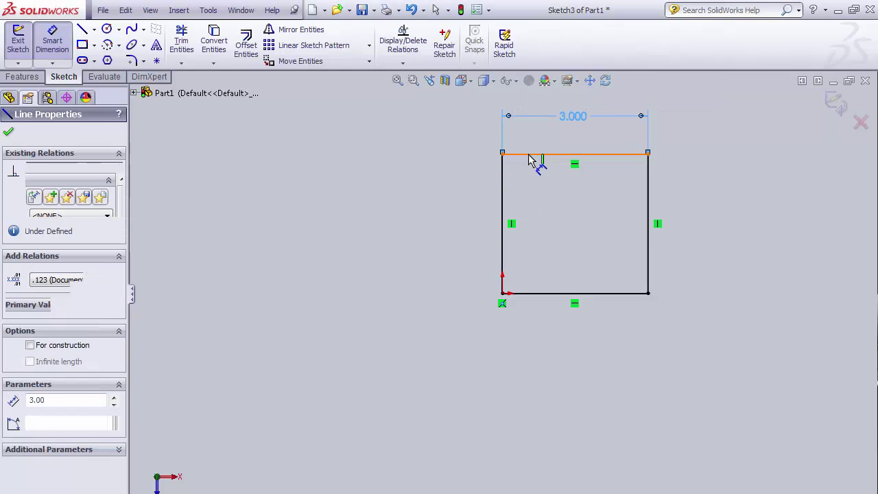
left_click(541, 293)
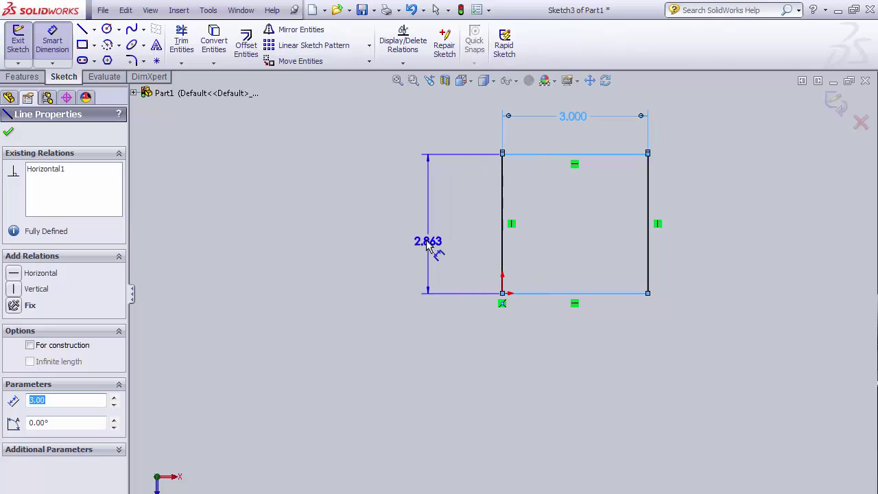
left_click(421, 225)
type("2")
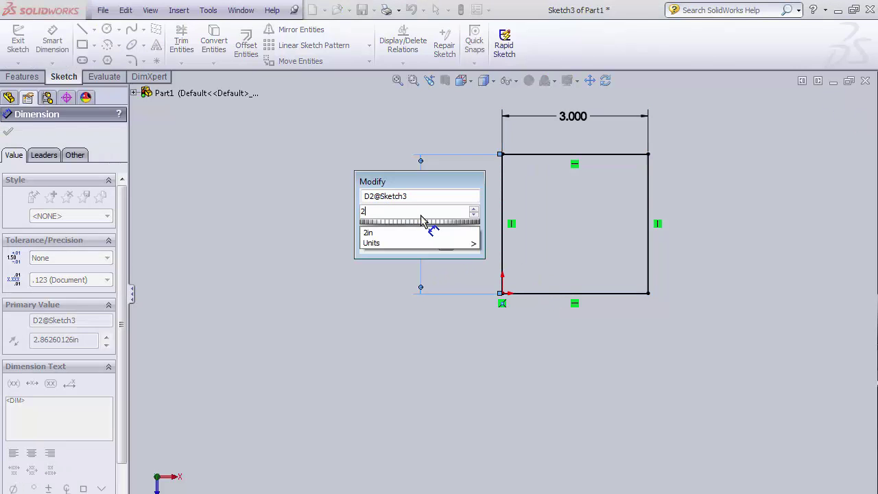
key("Return")
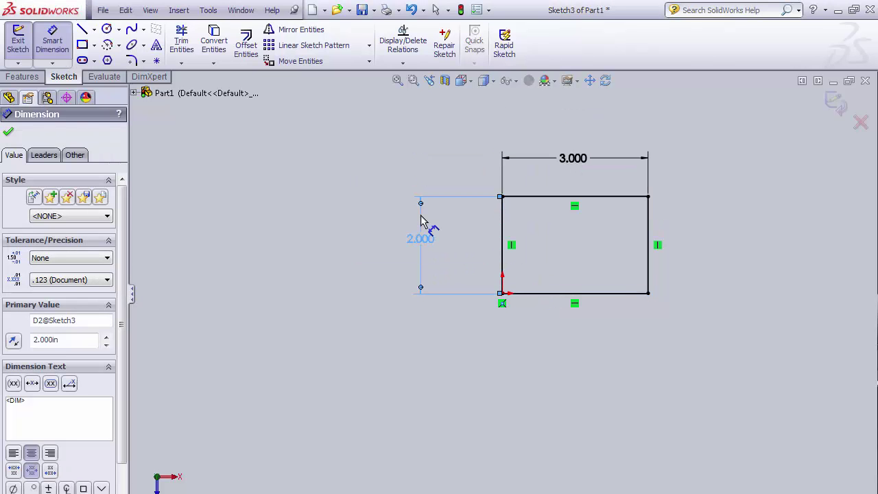
key("Escape")
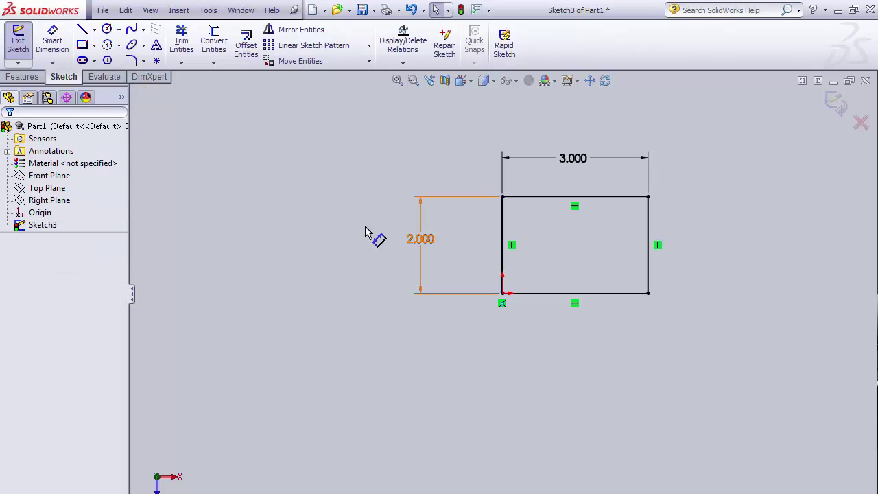
left_click(23, 43)
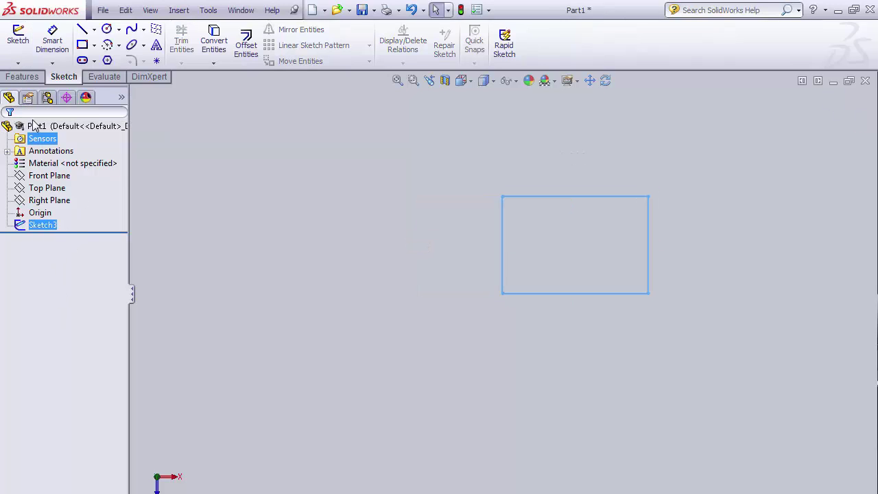
Step: Start a boss extrusion of the rectangle sketch and review its start and end condition options, keeping Sketch Plane and Blind
left_click(27, 78)
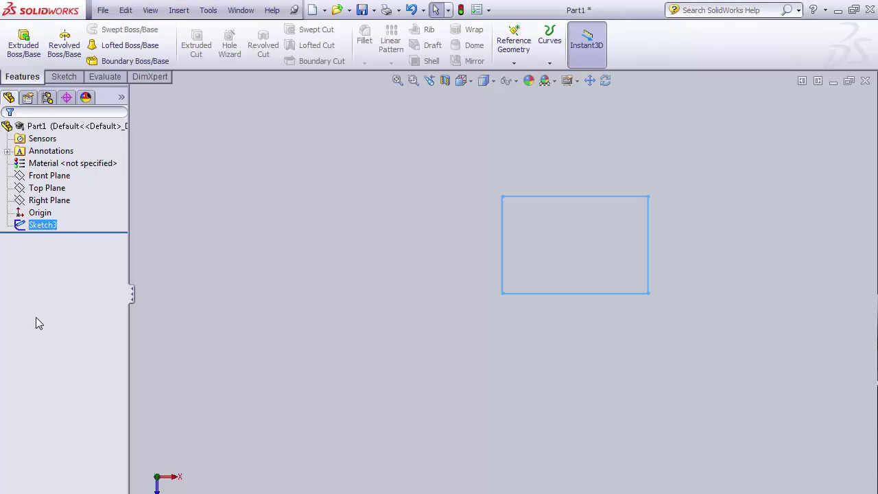
left_click(55, 238)
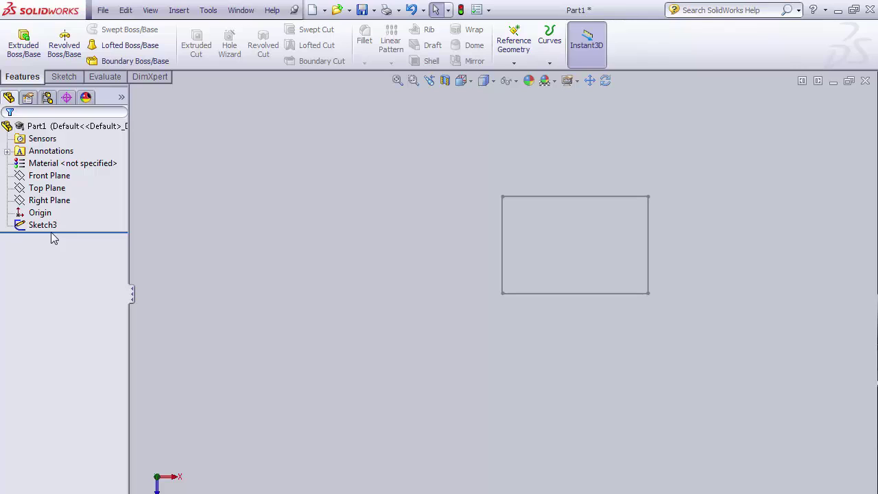
left_click(43, 227)
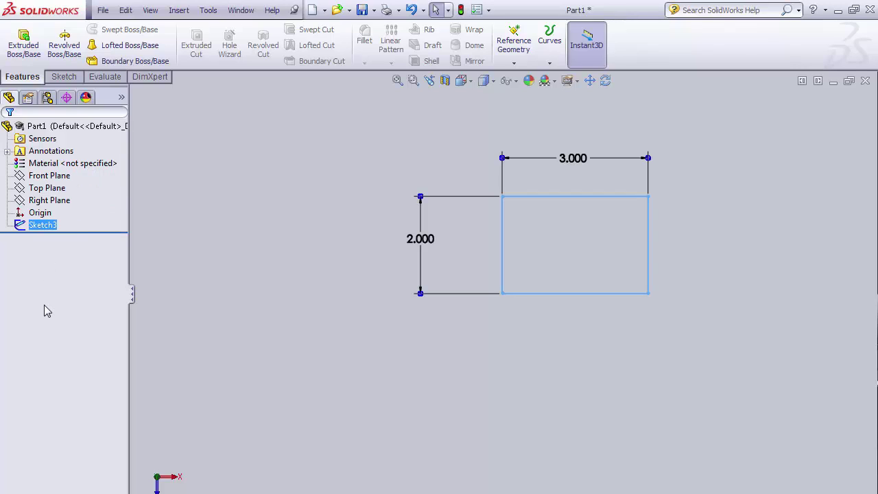
left_click(26, 48)
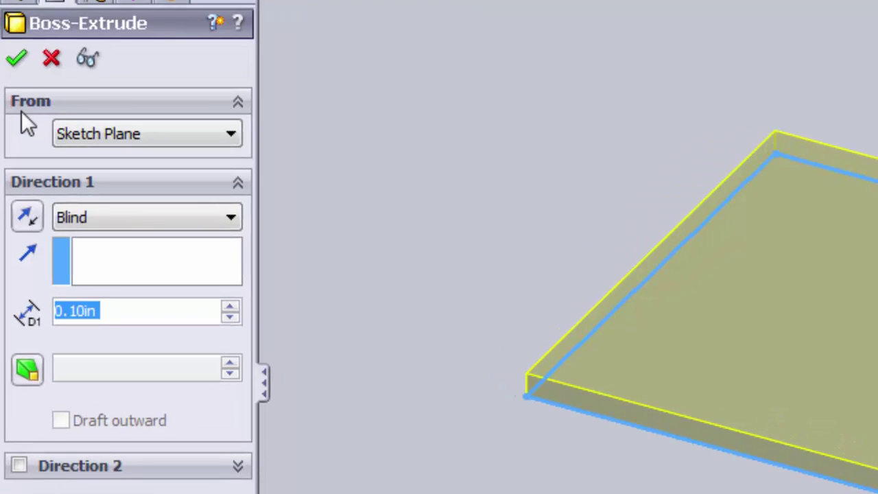
left_click(232, 135)
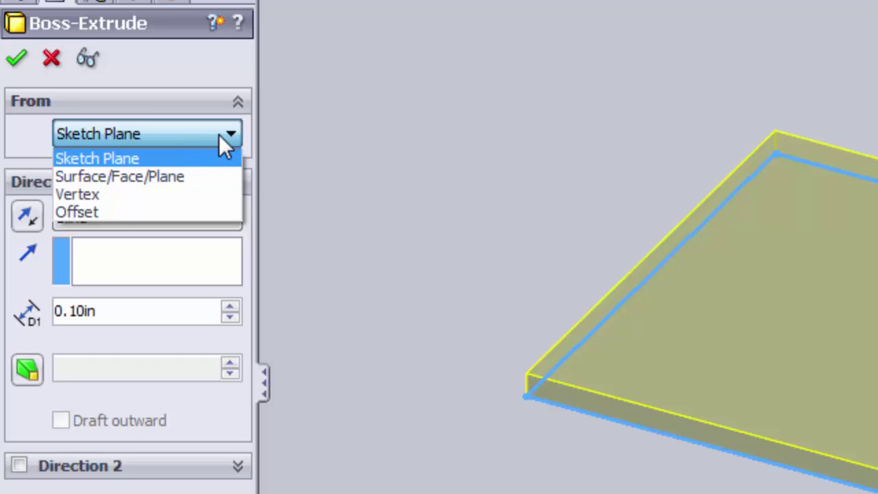
left_click(231, 133)
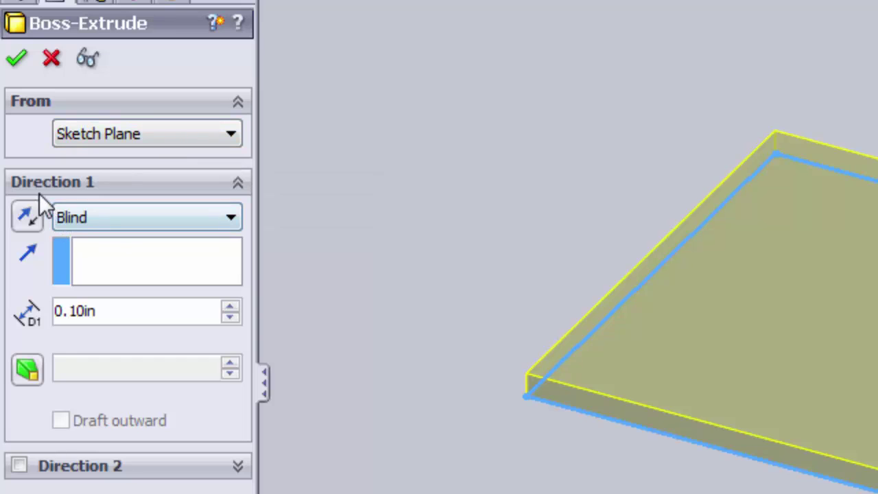
left_click(231, 218)
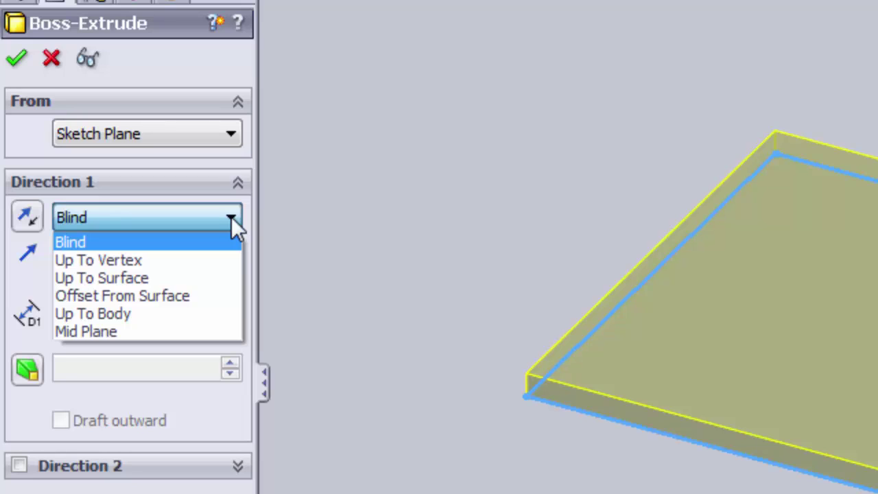
left_click(232, 217)
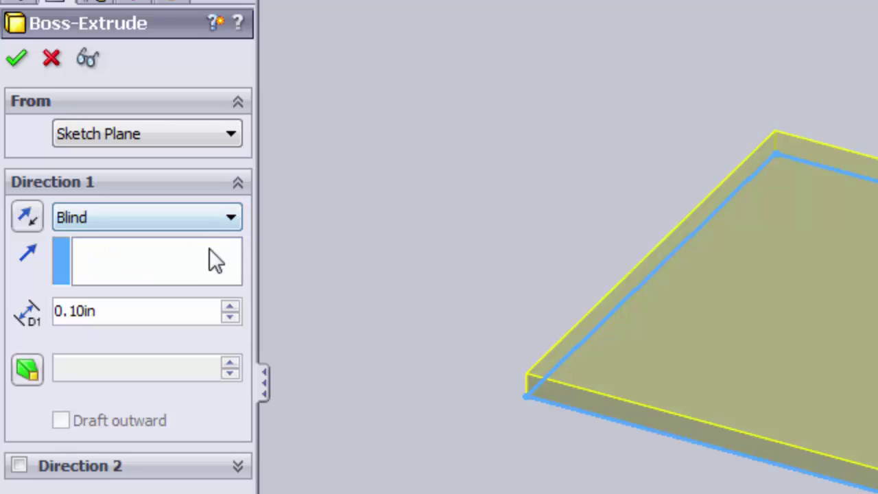
Step: Set the blind extrusion depth to 3 in
double_click(93, 311)
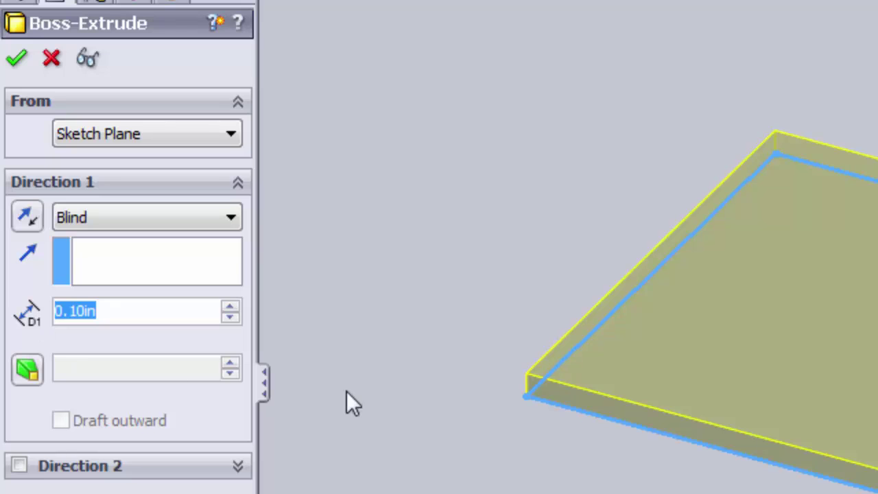
type("3")
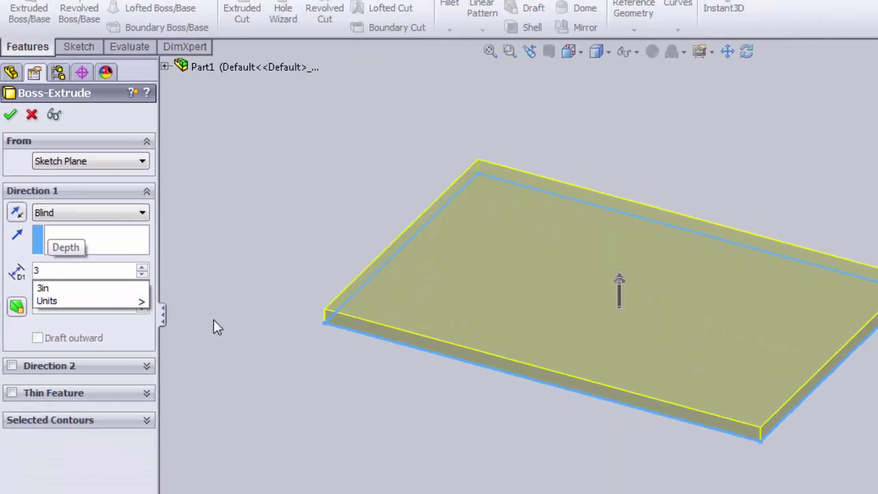
key("Return")
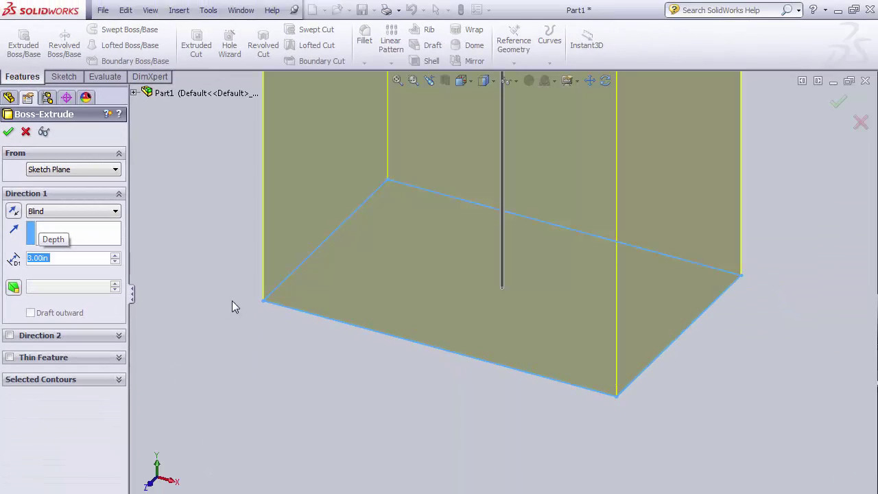
scroll(314, 315, "up", 2)
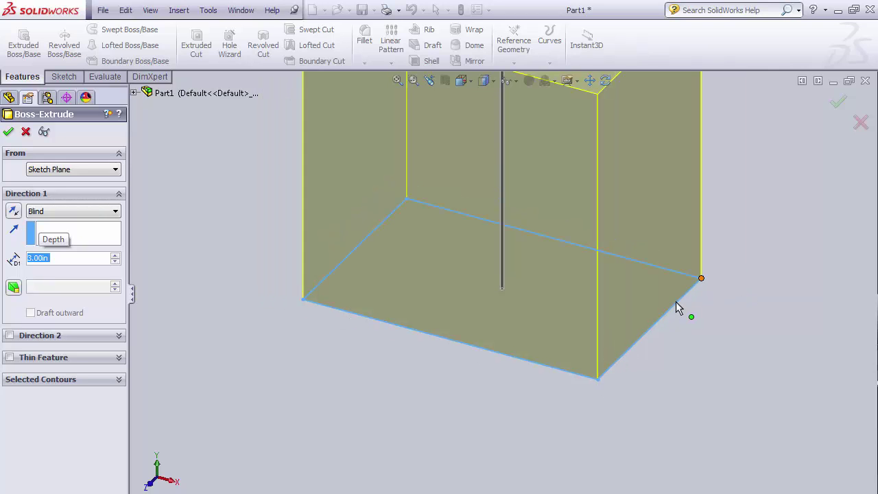
scroll(608, 361, "up", 5)
scroll(516, 243, "down", 2)
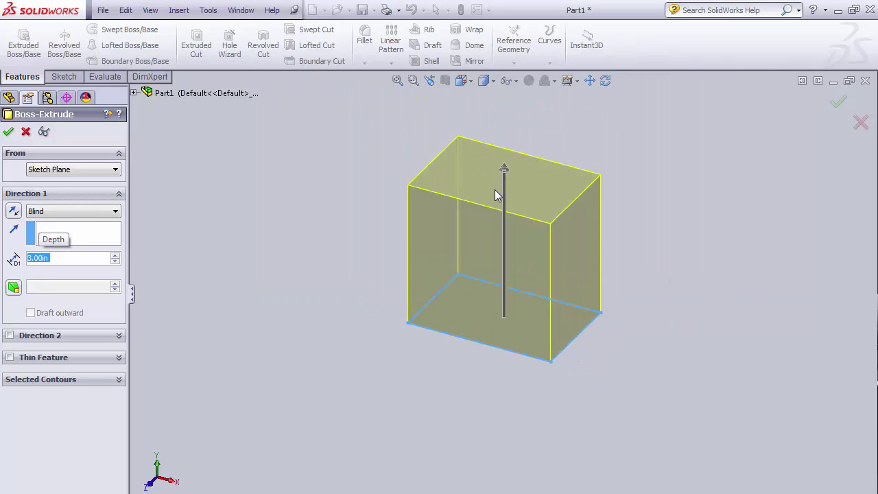
scroll(521, 186, "down", 2)
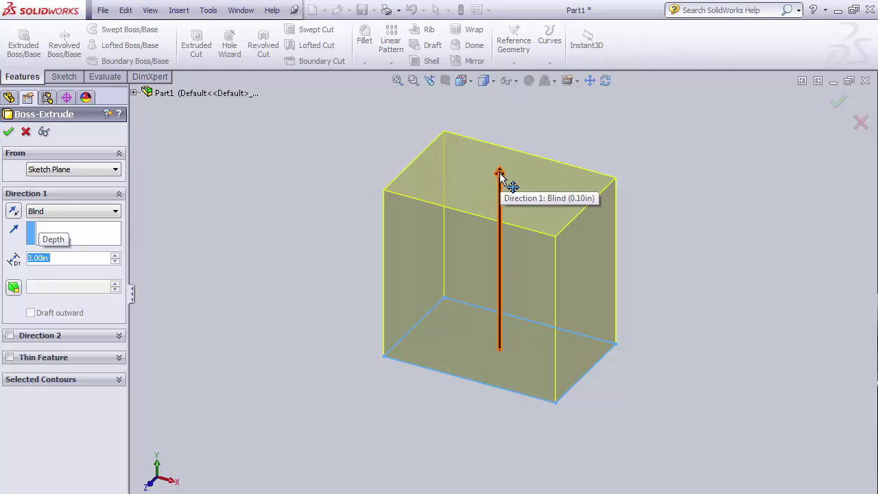
Step: Shorten the extrusion freehand to a depth of about 1.76 in and finish the boss
mouse_move(499, 173)
left_mouse_down()
mouse_move(492, 290)
mouse_move(501, 298)
mouse_move(505, 198)
mouse_move(498, 186)
mouse_move(494, 282)
mouse_move(494, 256)
left_mouse_up()
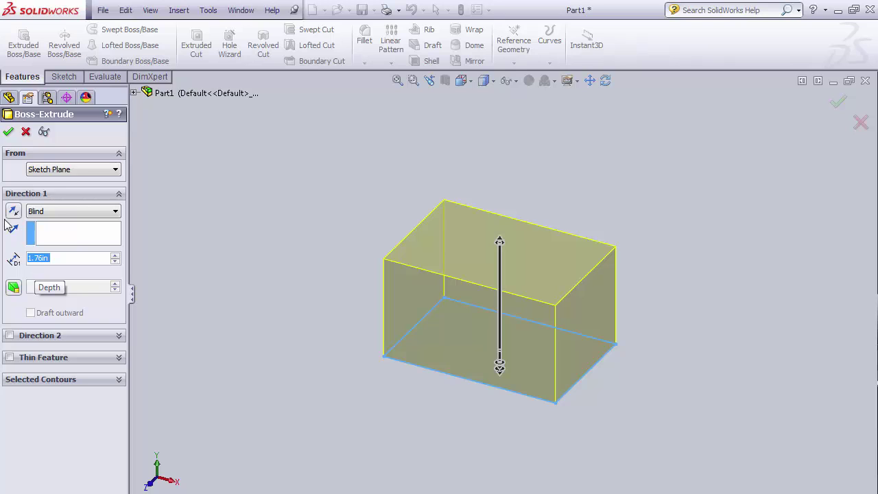
left_click(9, 133)
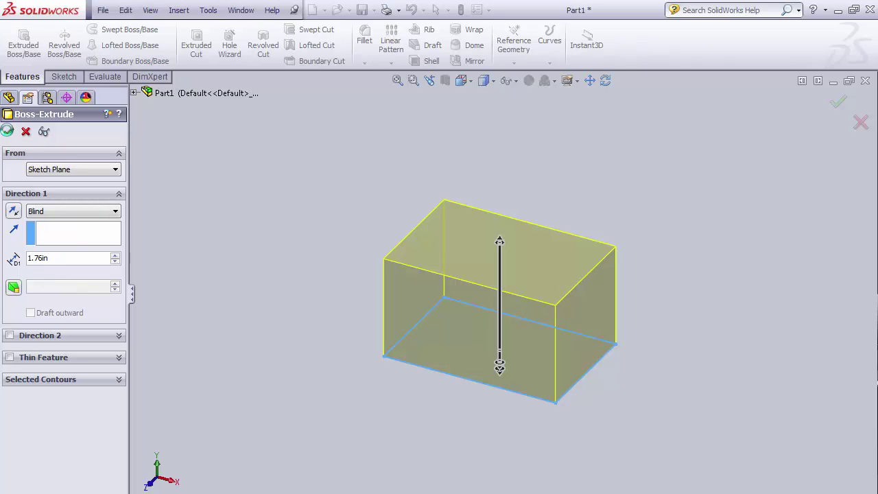
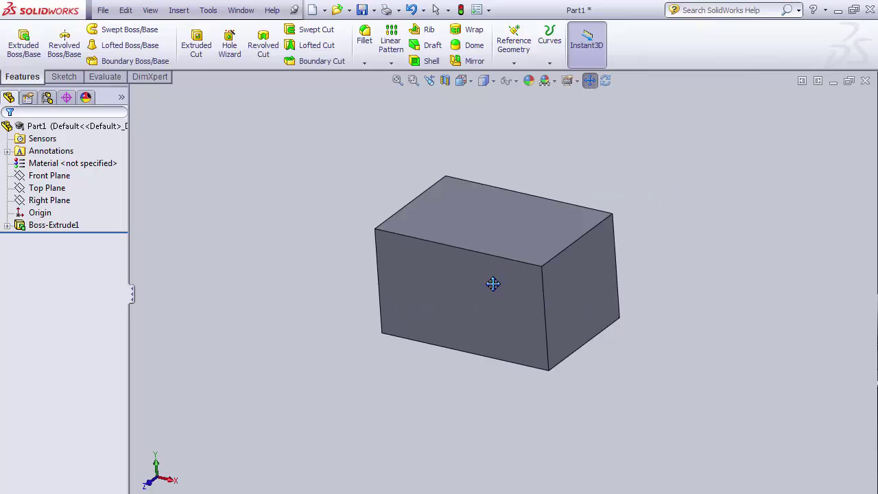
left_click_drag(493, 283, 478, 307)
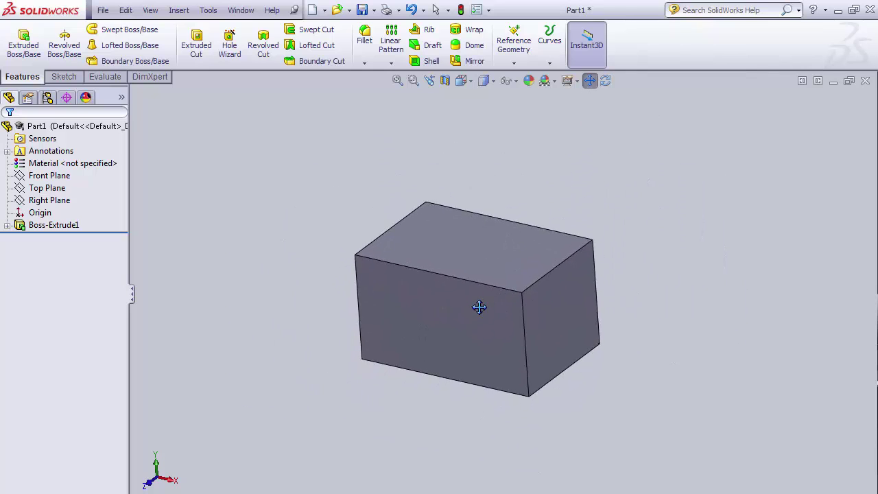
scroll(477, 266, "down", 5)
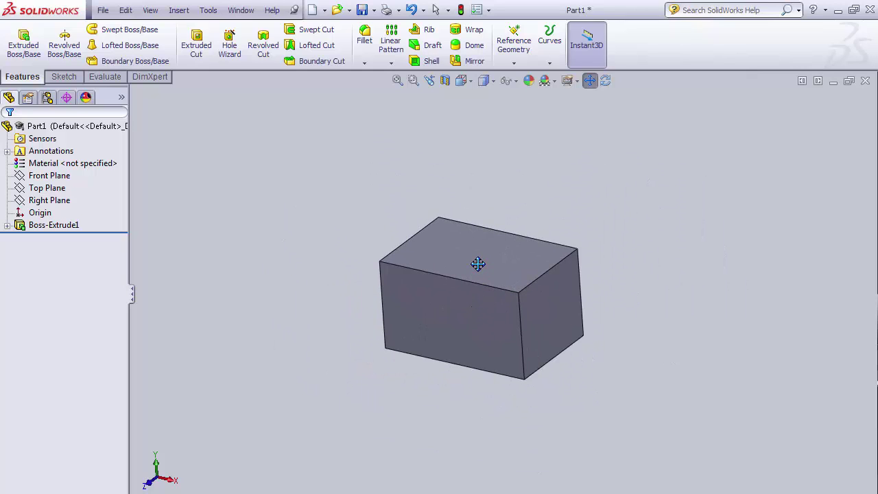
Step: Examine the extruded block at different zoom levels, from the whole solid to a close-up of its upper front corner
scroll(507, 336, "up", 8)
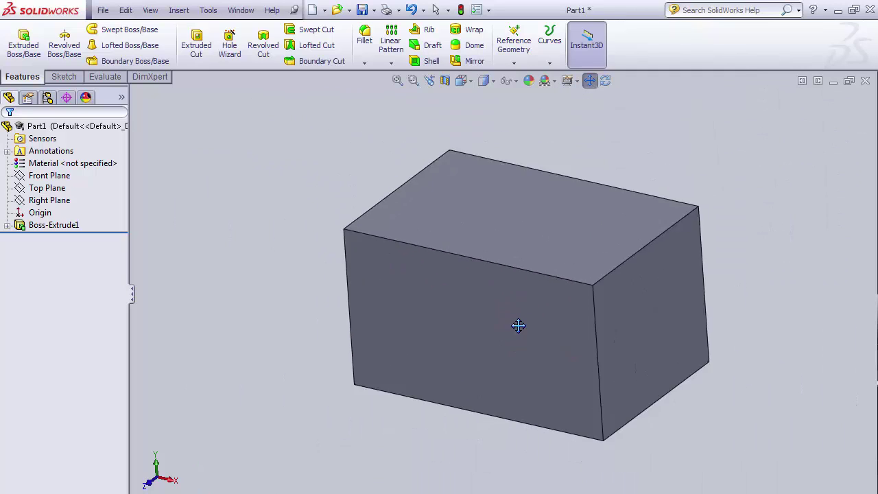
scroll(491, 296, "down", 4)
scroll(396, 284, "down", 4)
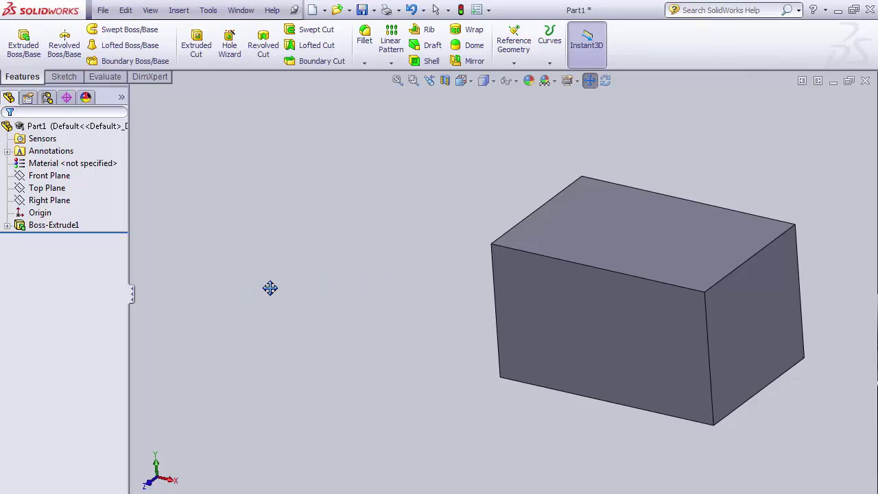
scroll(274, 277, "down", 3)
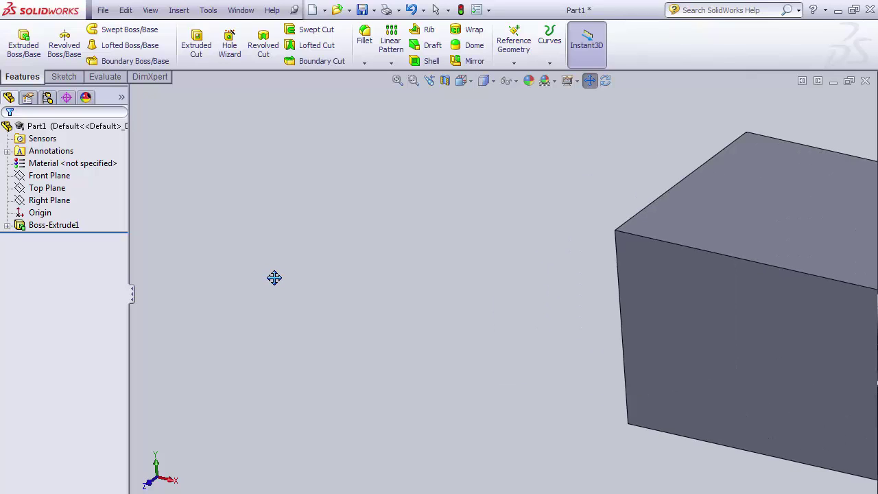
scroll(275, 277, "up", 5)
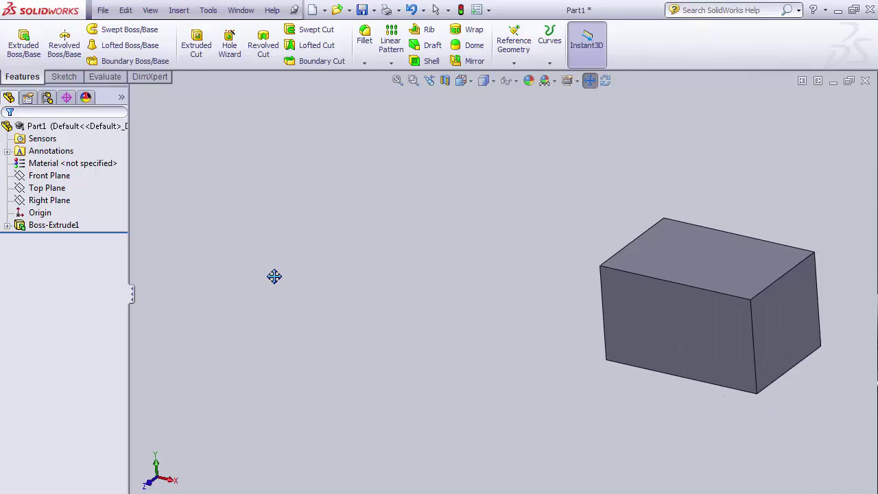
scroll(272, 274, "up", 2)
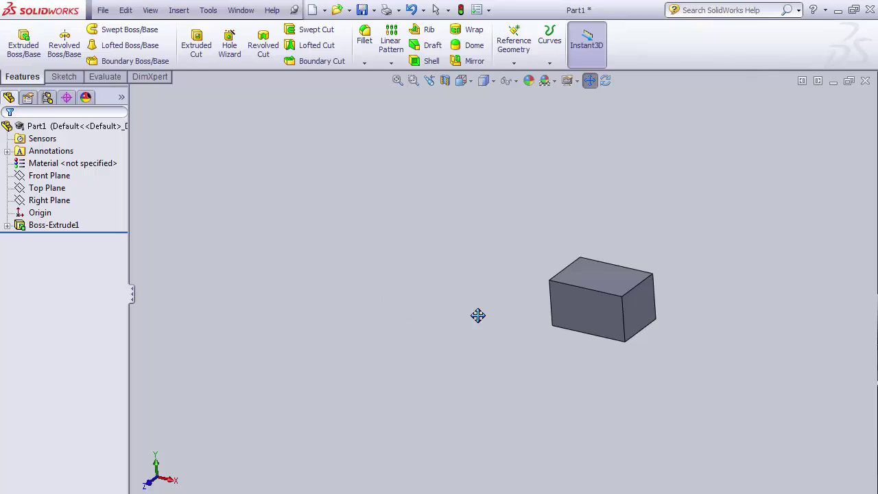
left_click_drag(599, 306, 594, 305)
scroll(583, 301, "down", 5)
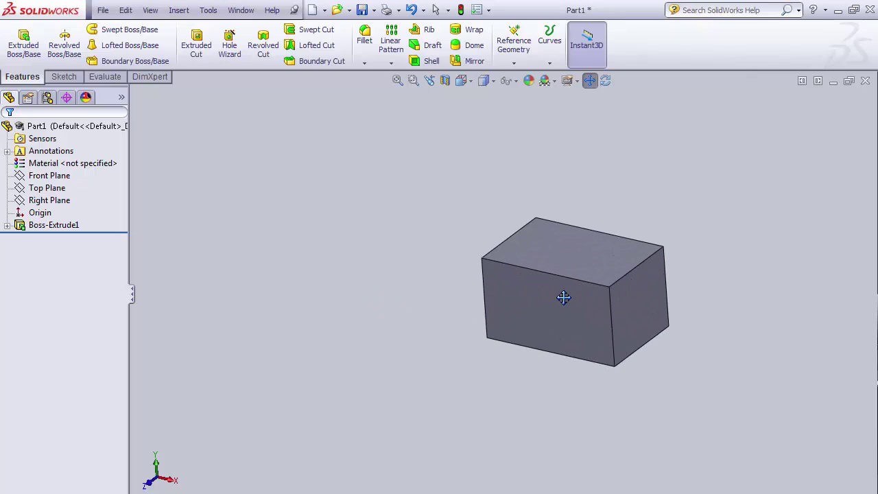
scroll(609, 286, "down", 6)
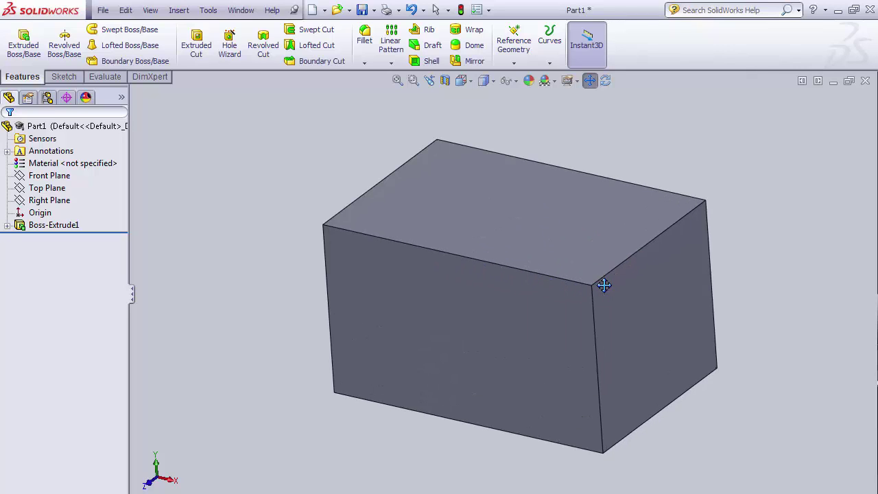
scroll(584, 289, "down", 4)
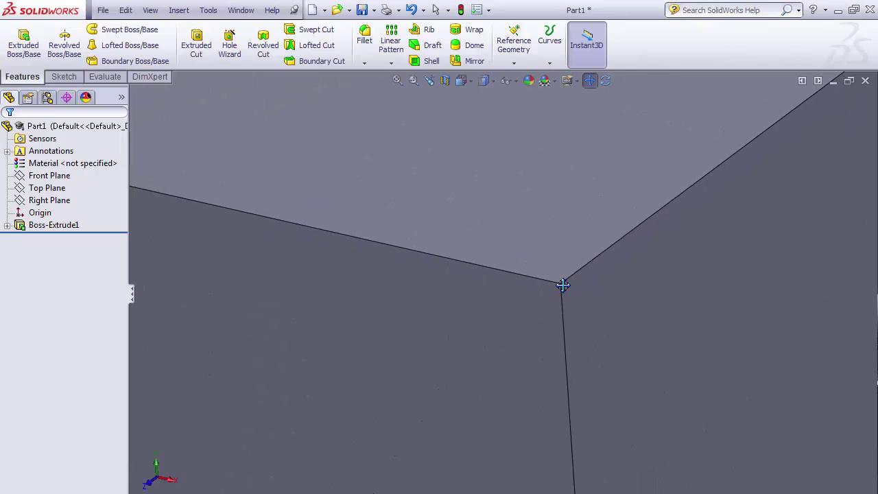
middle_click_drag(548, 284, 509, 299, "ctrl")
scroll(510, 299, "up", 8)
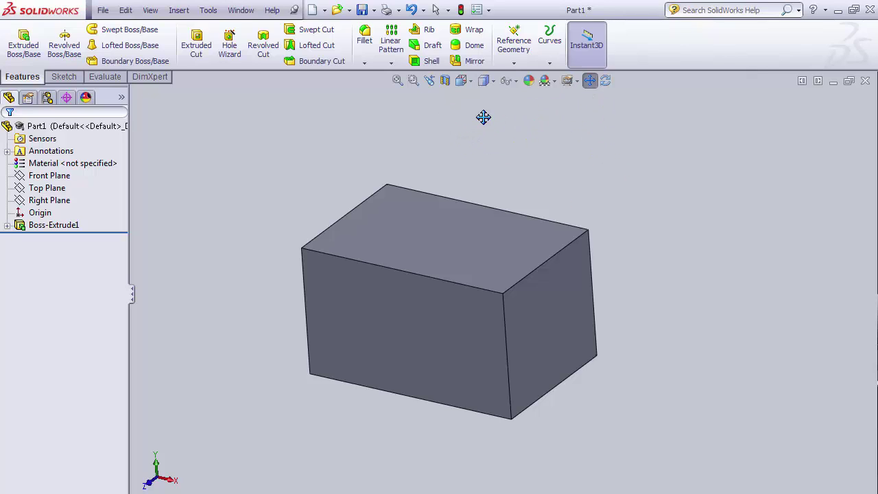
Step: View the block in the Front, Top and Isometric standard orientations
left_click(471, 81)
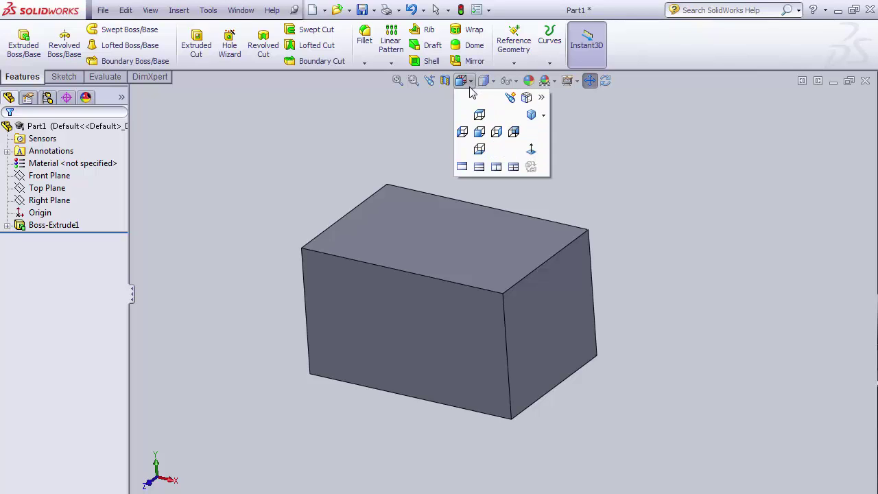
left_click(479, 132)
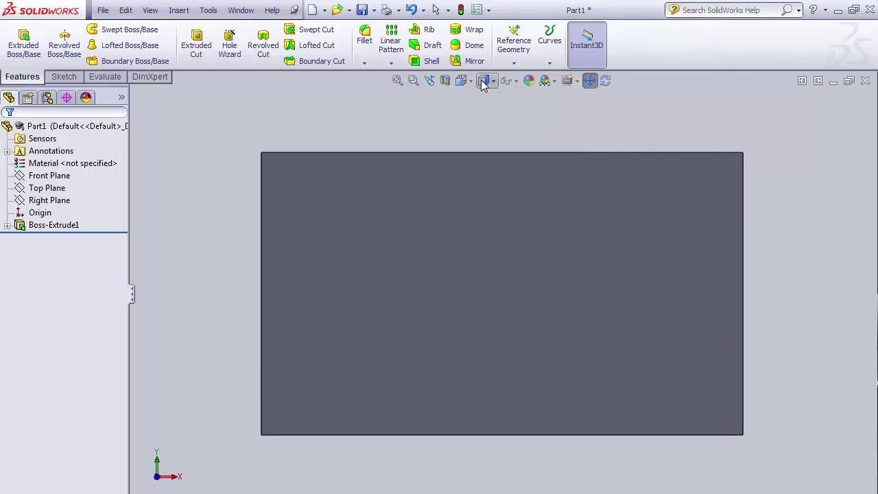
left_click(483, 81)
left_click(480, 115)
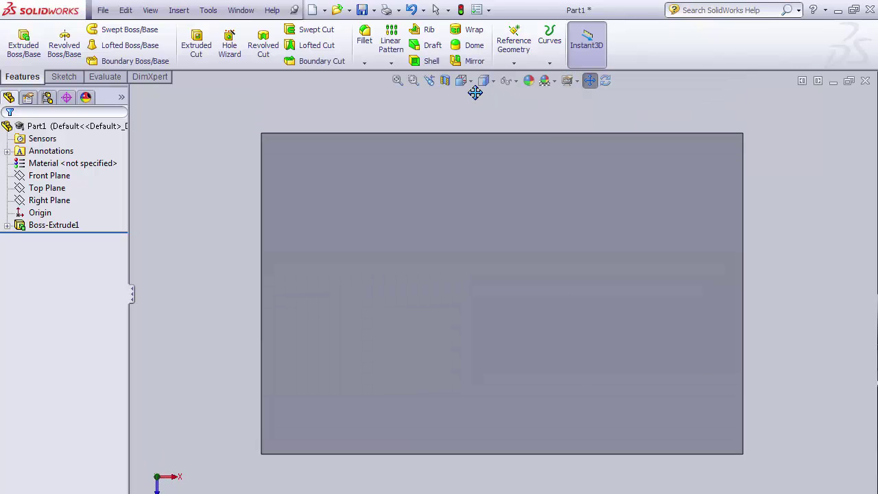
left_click(470, 81)
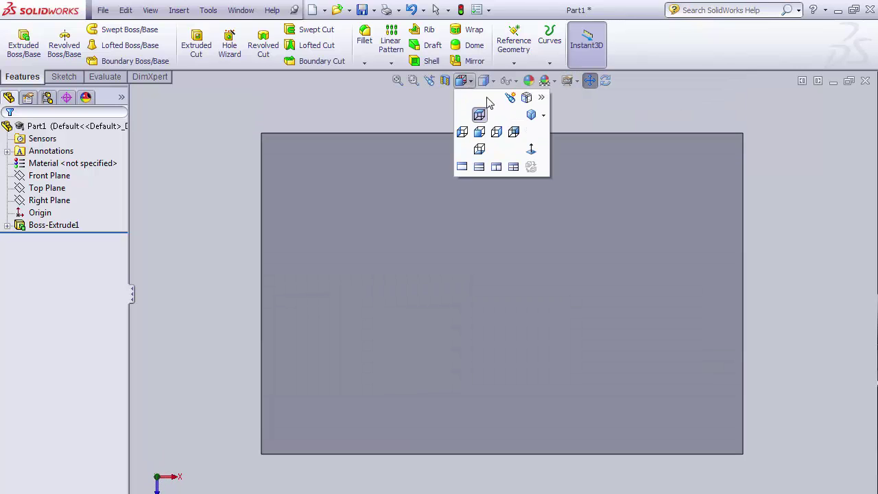
left_click(532, 115)
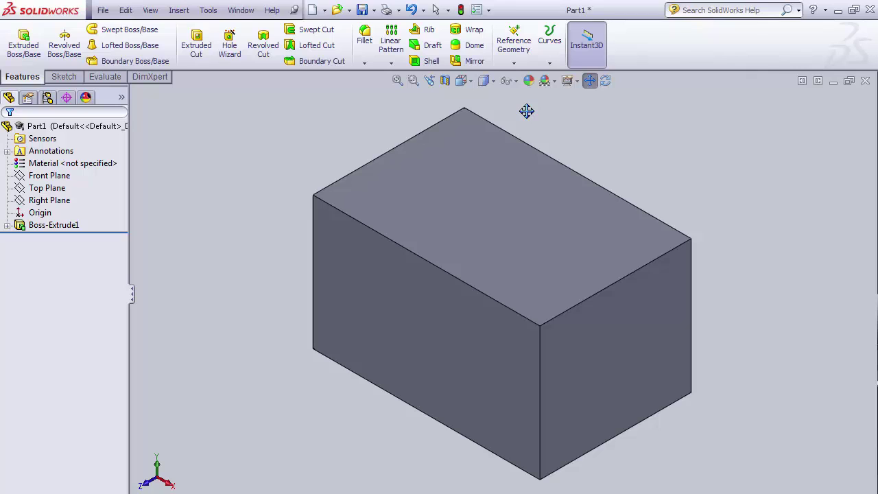
key("space")
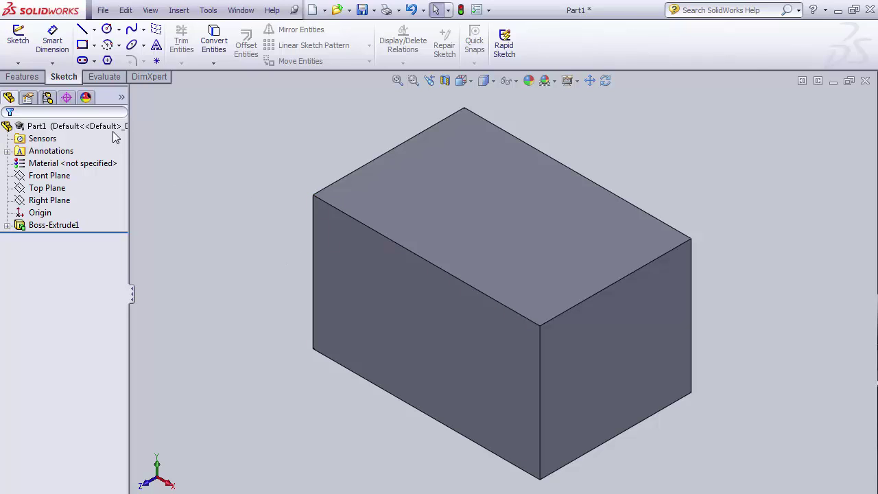
Step: Check where the Front Plane and Right Plane lie relative to the block
left_click(21, 76)
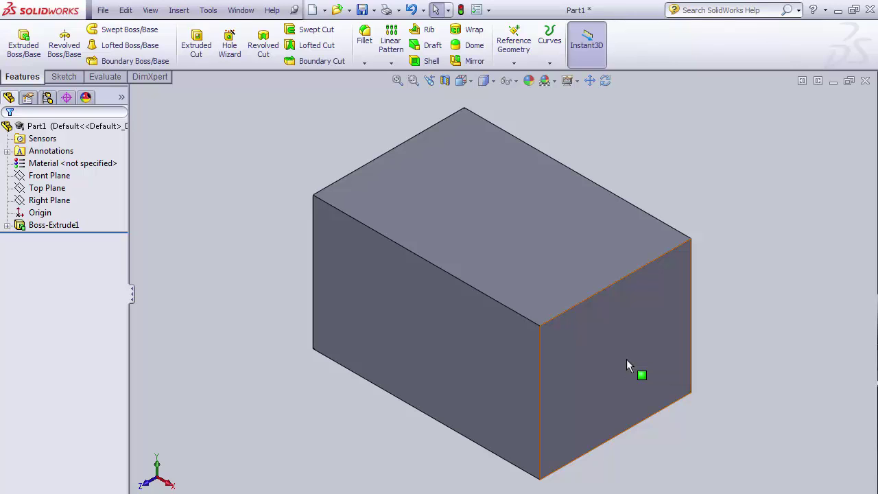
left_click(48, 176)
left_click(49, 201)
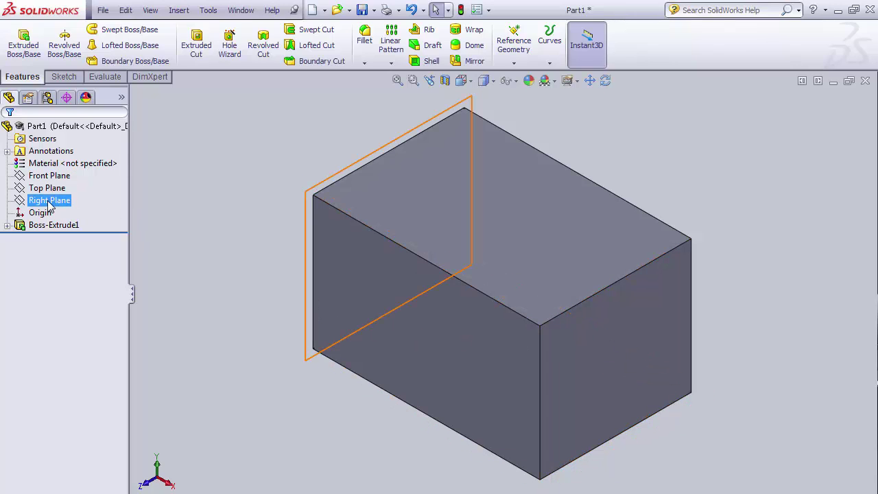
left_click(192, 327)
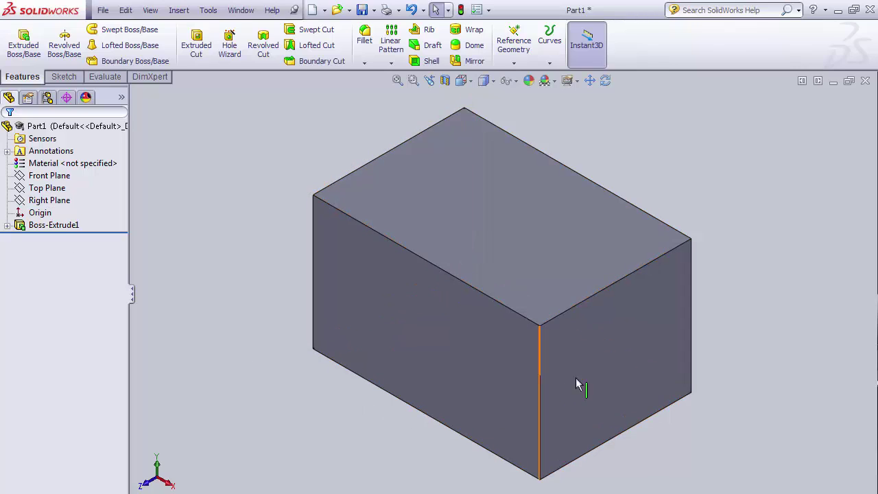
Step: Start a sketch on the block's right end face and orient the view normal to it
left_click(625, 342)
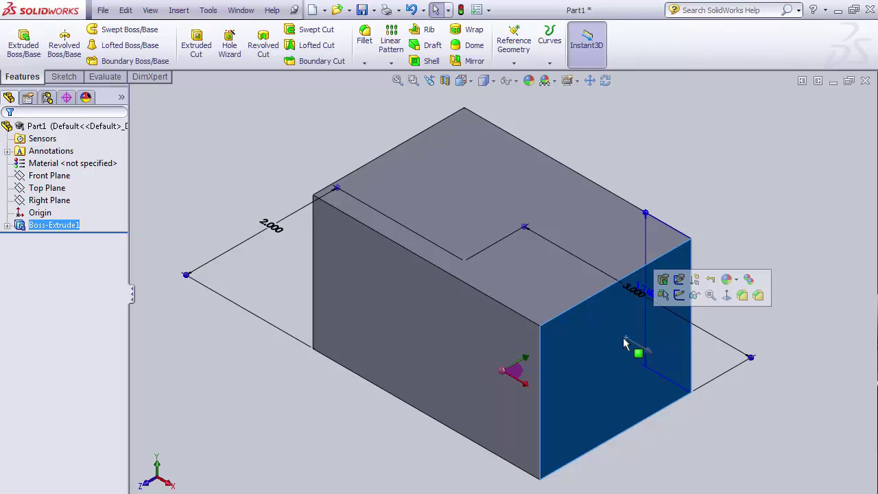
left_click(64, 77)
left_click(17, 38)
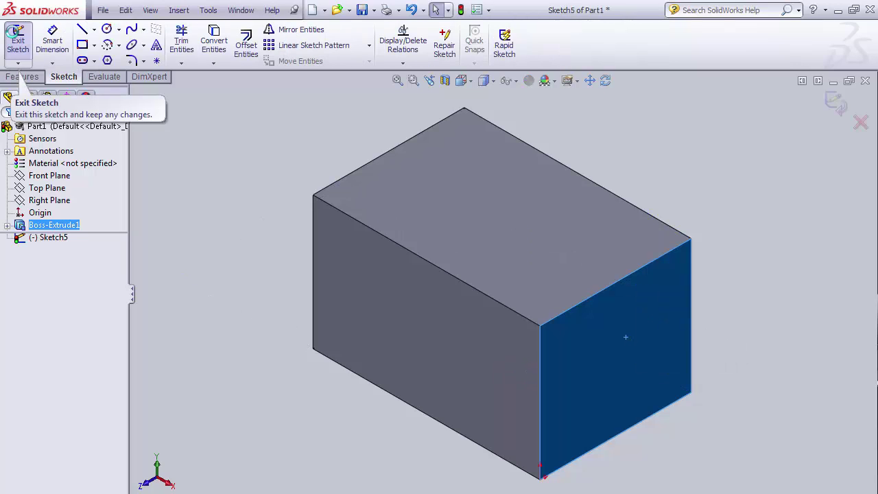
key("space")
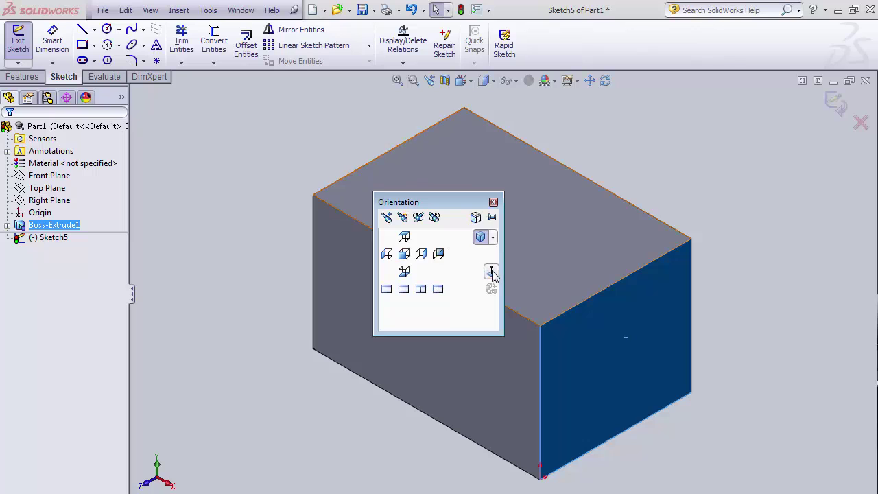
left_click(491, 273)
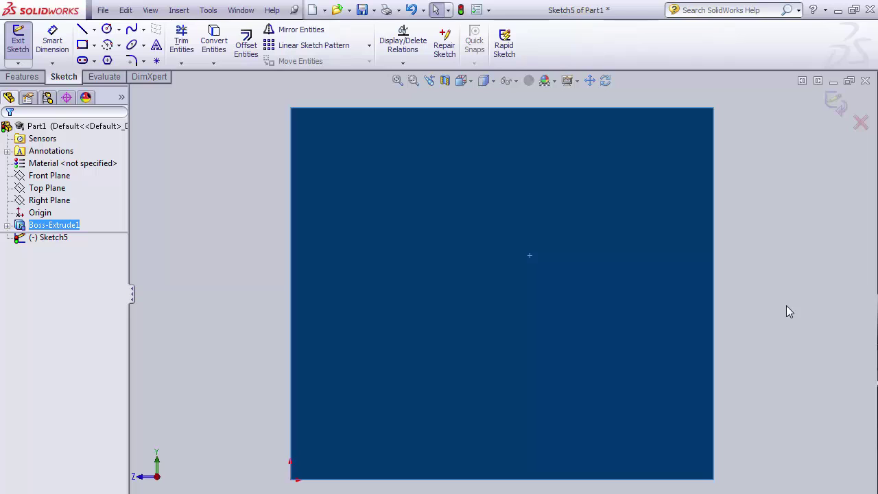
Step: Sketch a circle with a radius of about 0.41 in near the middle of the end face
left_click(106, 29)
left_click(487, 292)
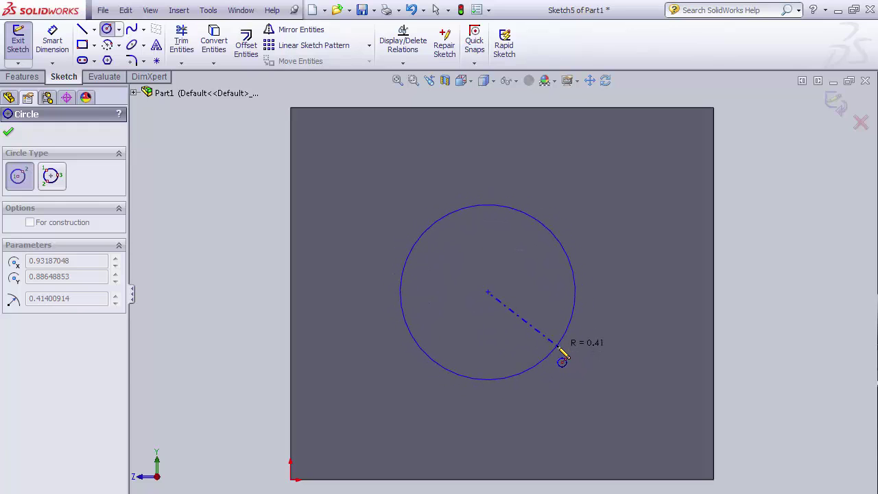
left_click(561, 351)
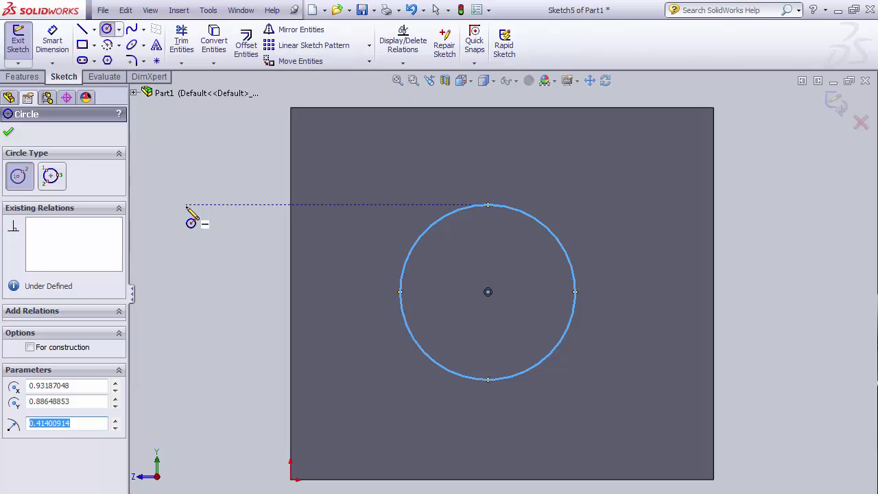
key("Escape")
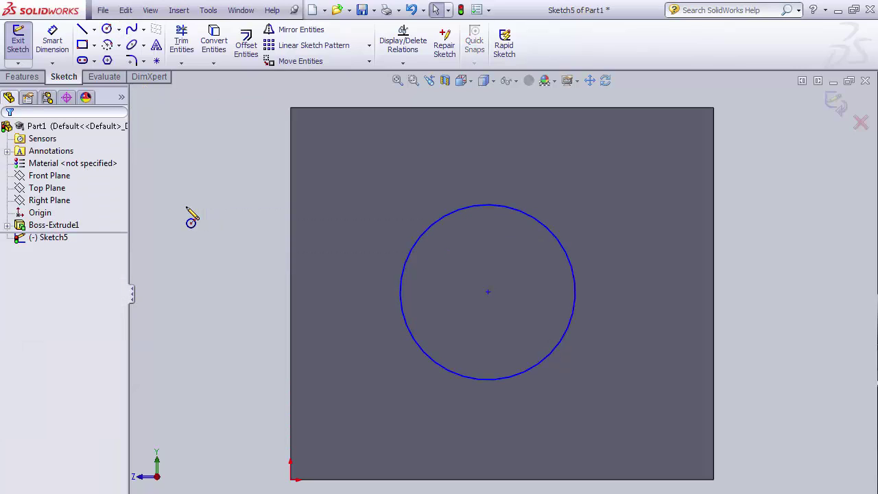
Step: Dimension the circle's diameter to 0.75 in
left_click(51, 35)
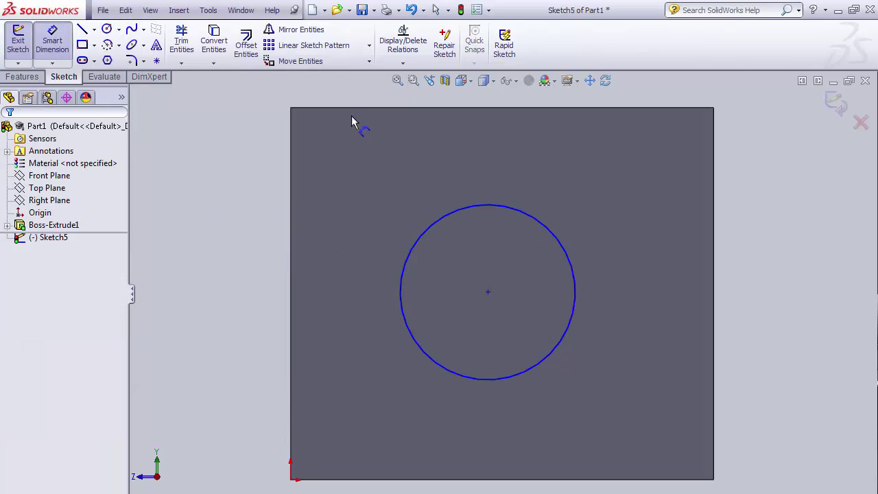
left_click(562, 239)
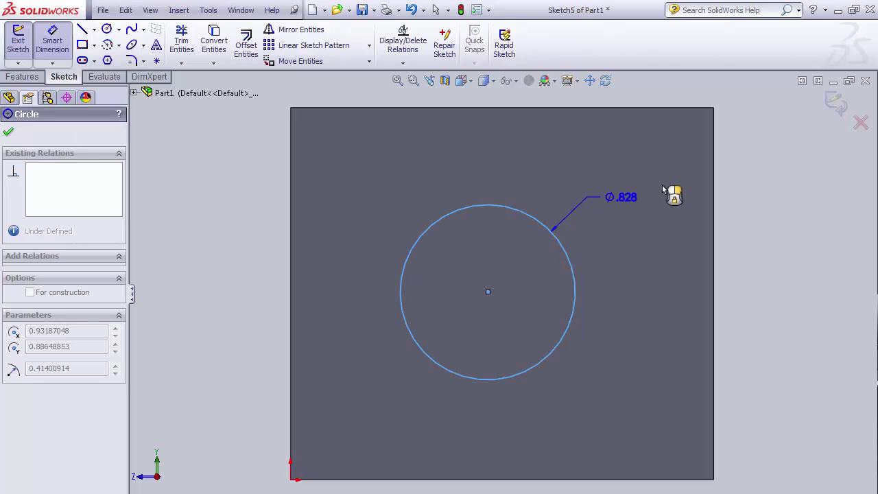
left_click(782, 175)
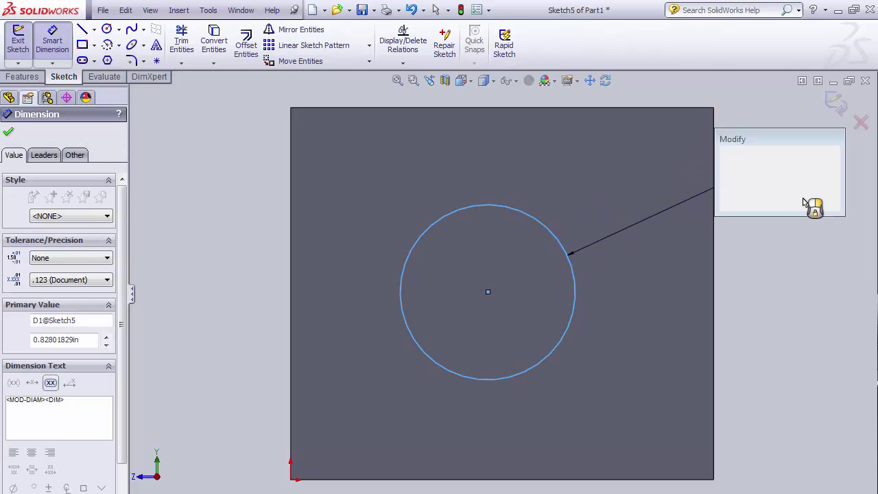
type(".75")
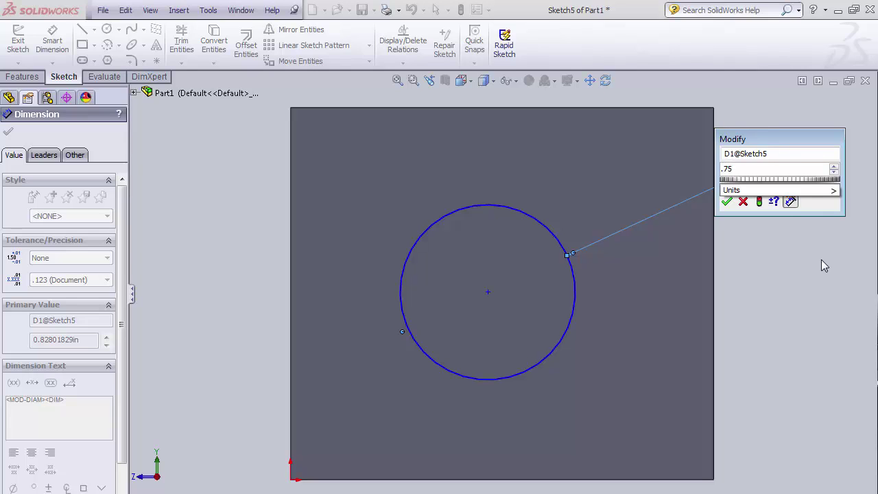
key("Return")
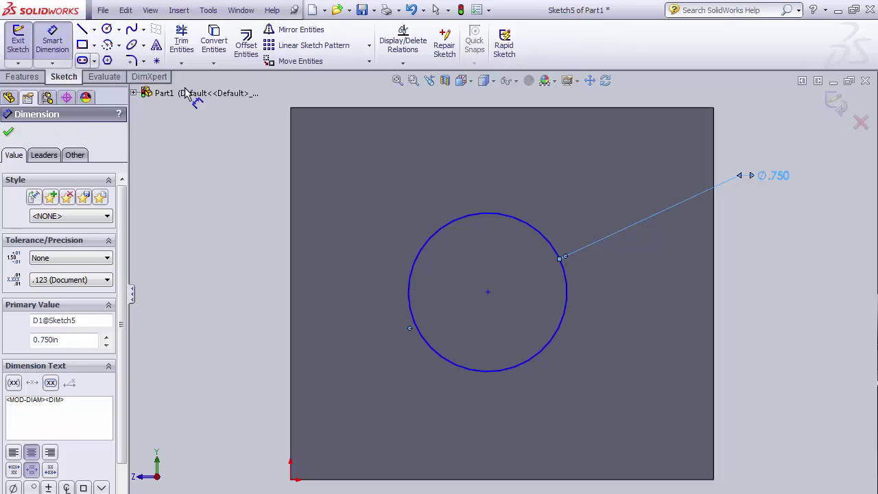
Step: Dimension the horizontal distance from the face's left vertical edge to the circle's center to 1.25 in
left_click(488, 293)
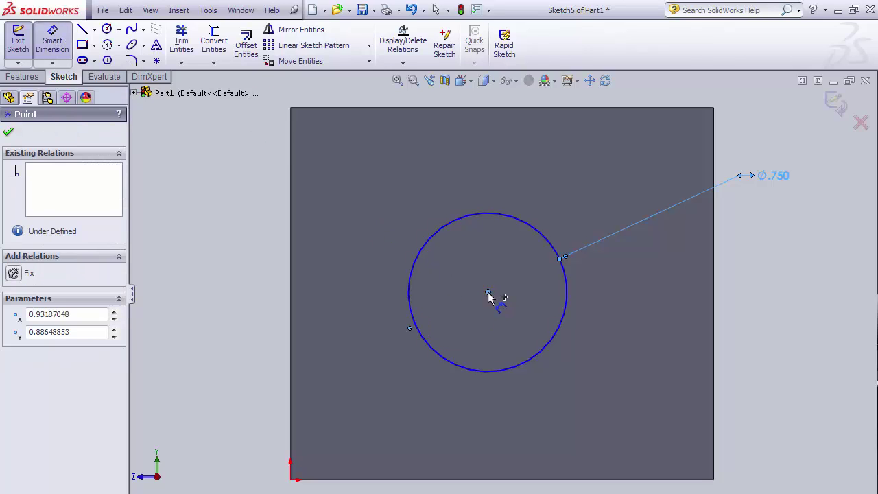
left_click(292, 259)
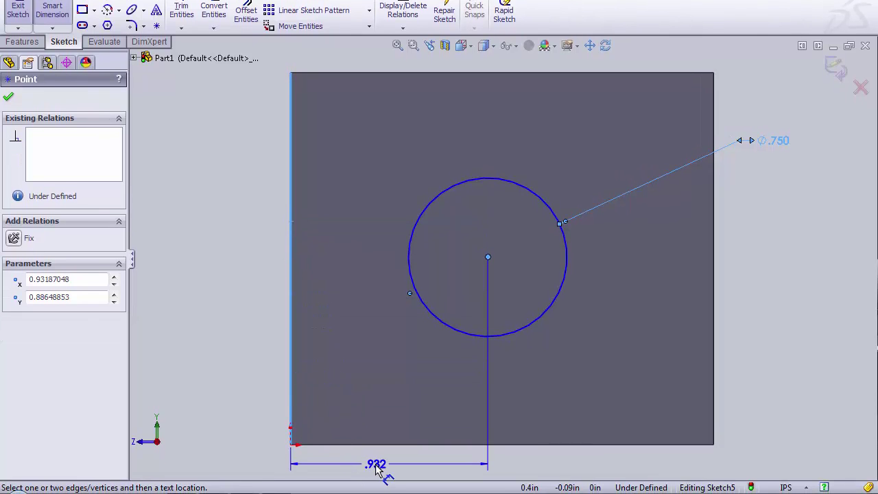
left_click(384, 464)
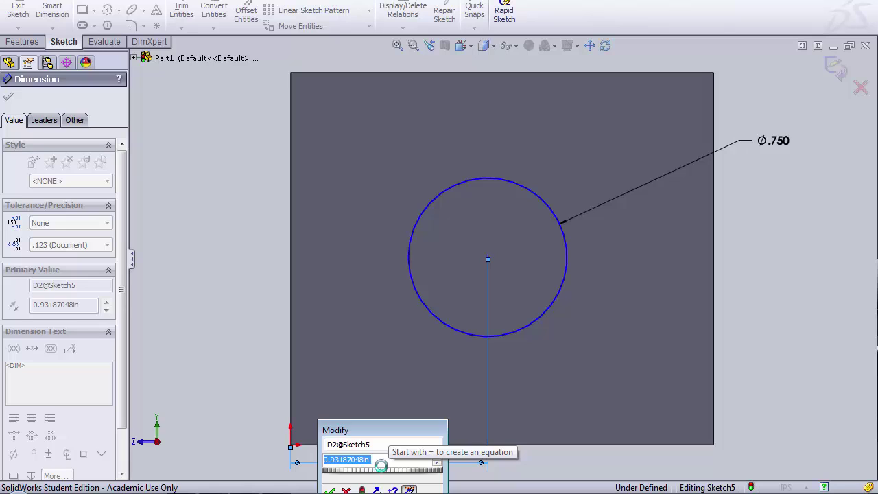
type("1.")
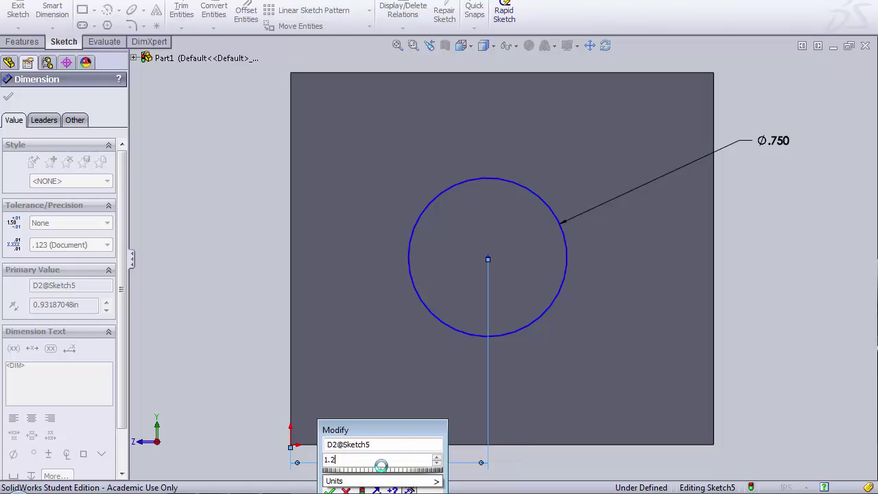
type("25")
key("Return")
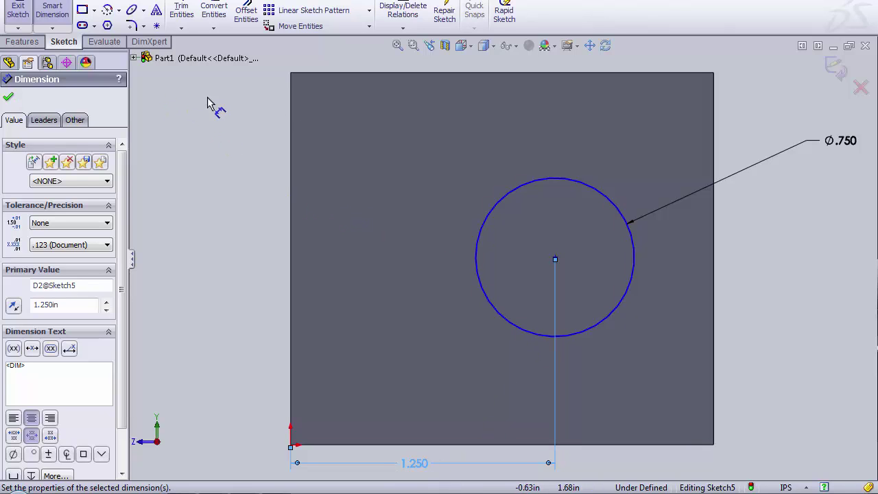
Step: Dimension the vertical distance from the face's upper edge to the circle's center to 0.75 in and exit the sketch
left_click(655, 73)
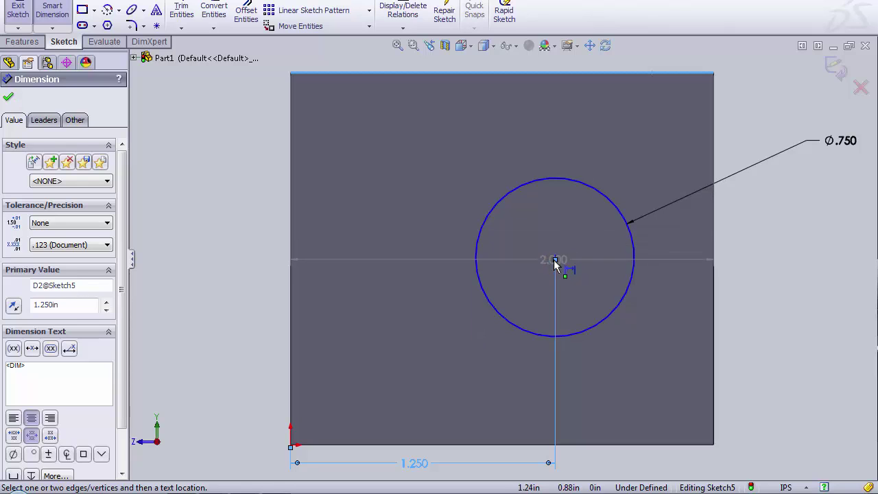
left_click(555, 258)
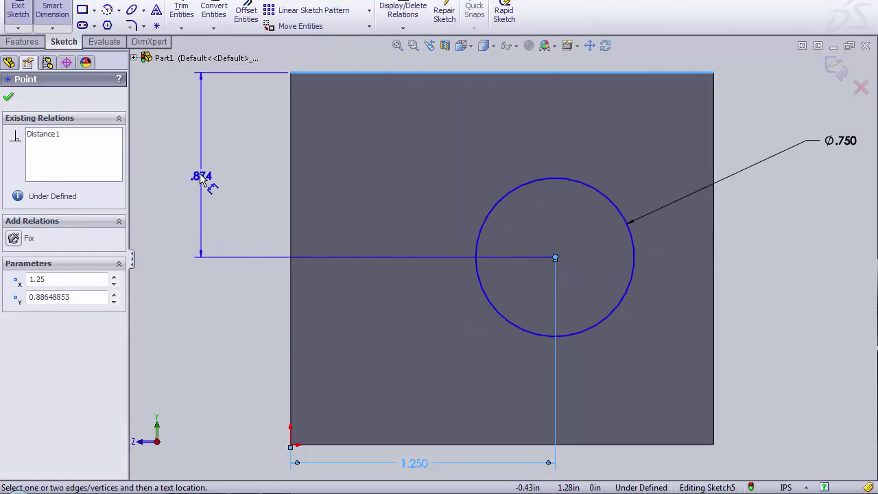
left_click(210, 166)
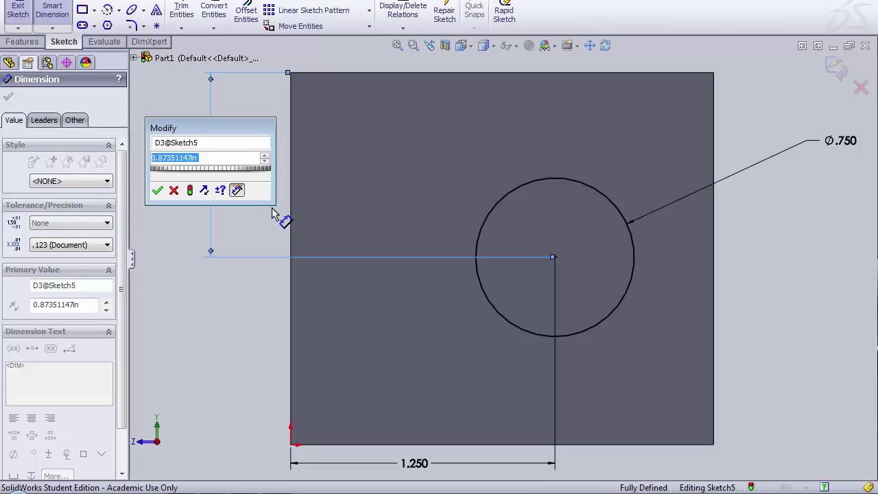
type(".75")
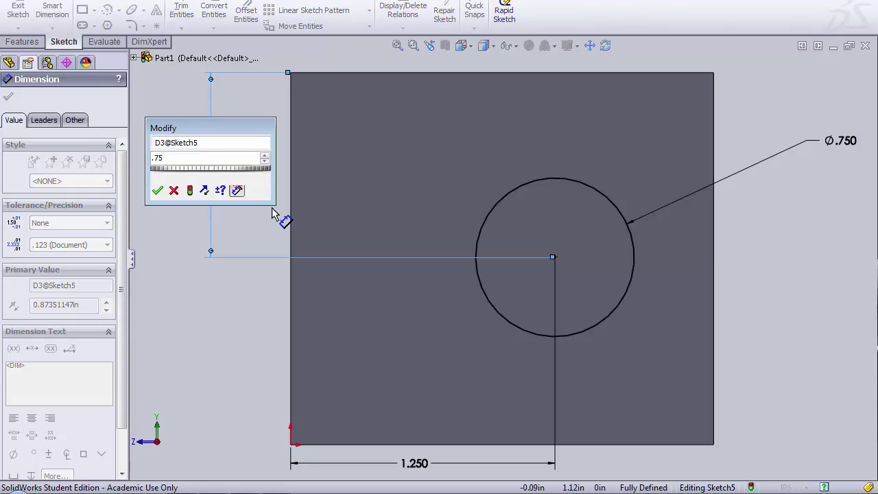
key("Return")
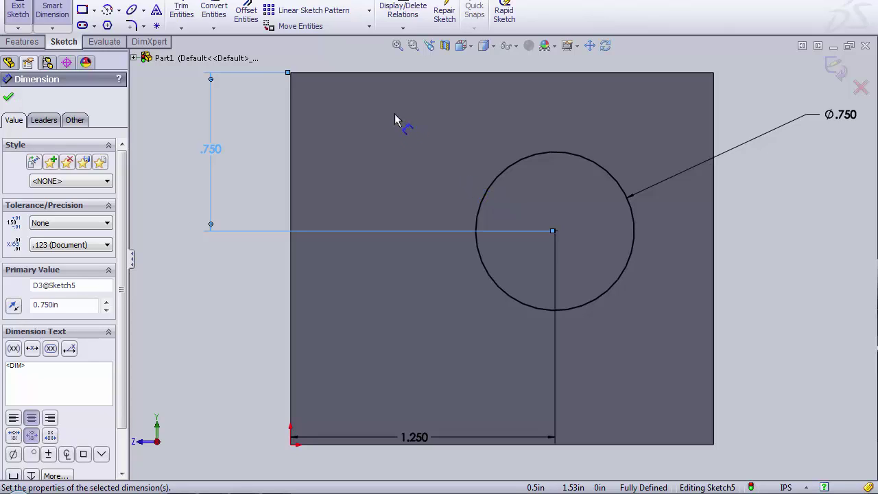
left_click(230, 116)
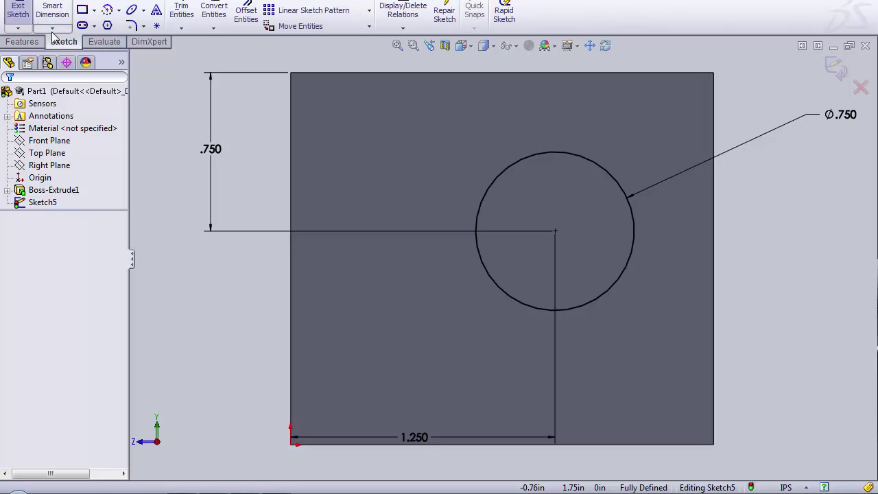
left_click(19, 8)
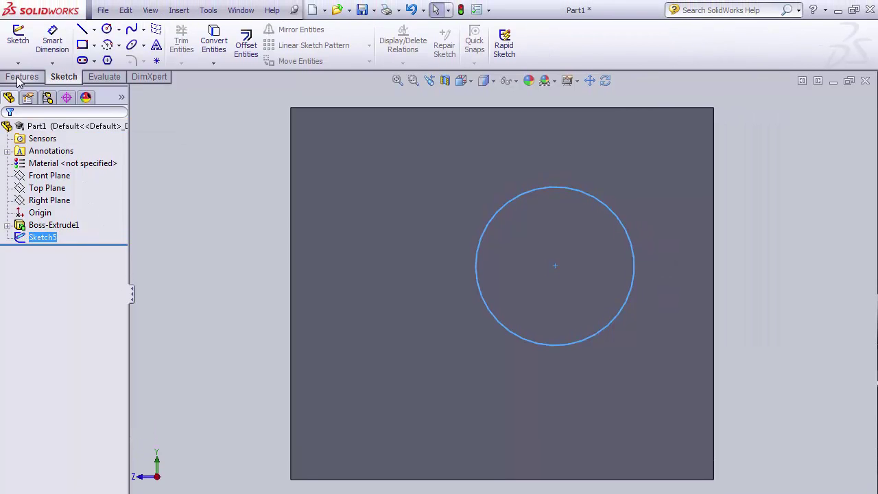
Step: Start an extruded cut into the block from the circle sketch on its end face
left_click(19, 79)
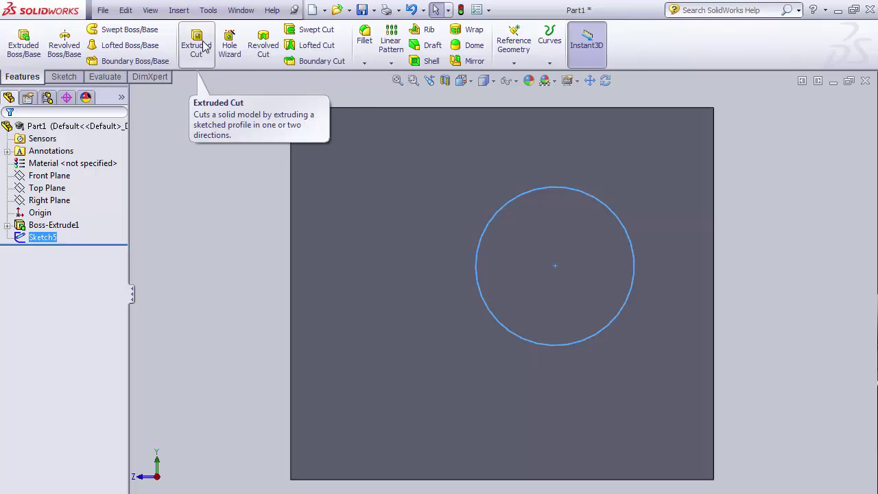
left_click(604, 80)
left_click_drag(437, 176, 462, 220)
key("space")
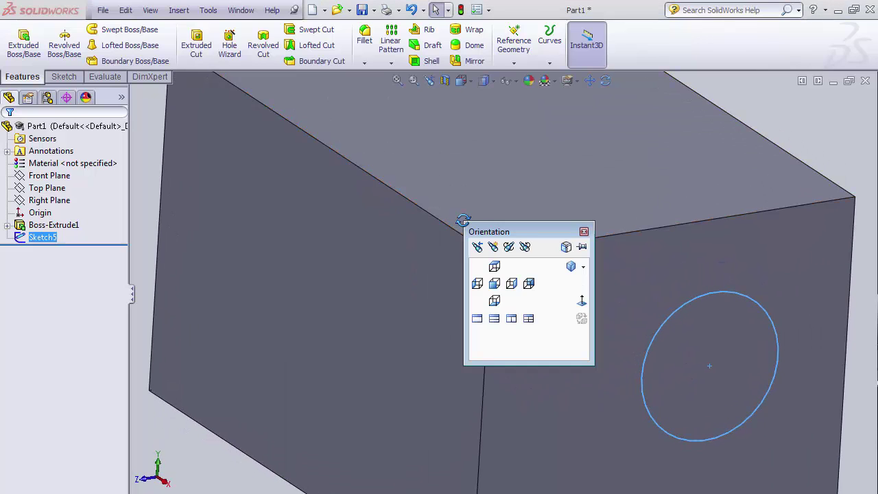
left_click(571, 269)
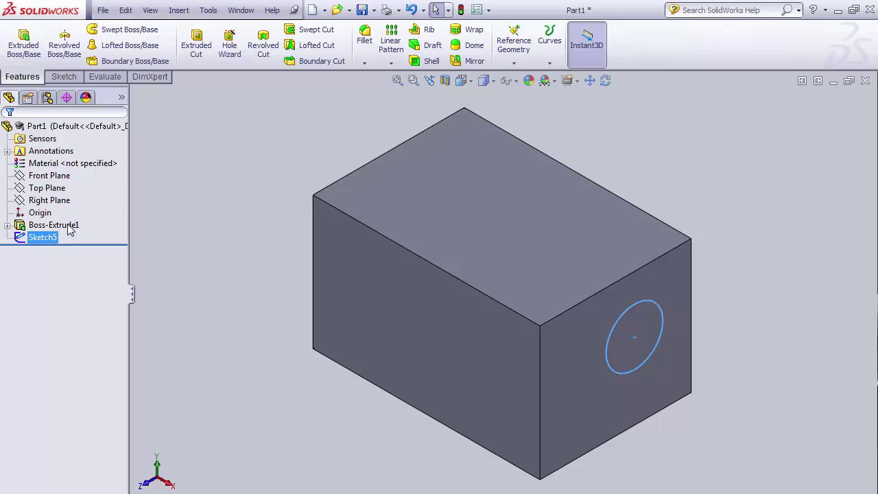
left_click(198, 42)
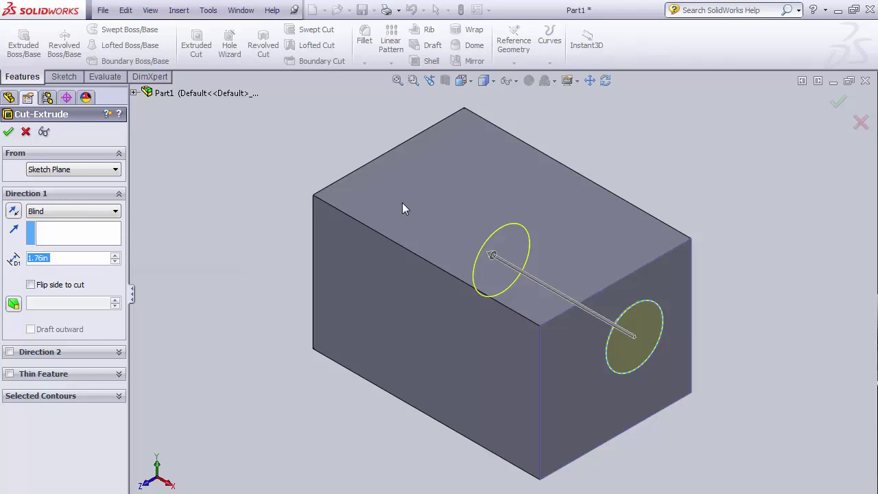
Step: Set the cut's blind depth to 3 in
scroll(498, 289, "down", 2)
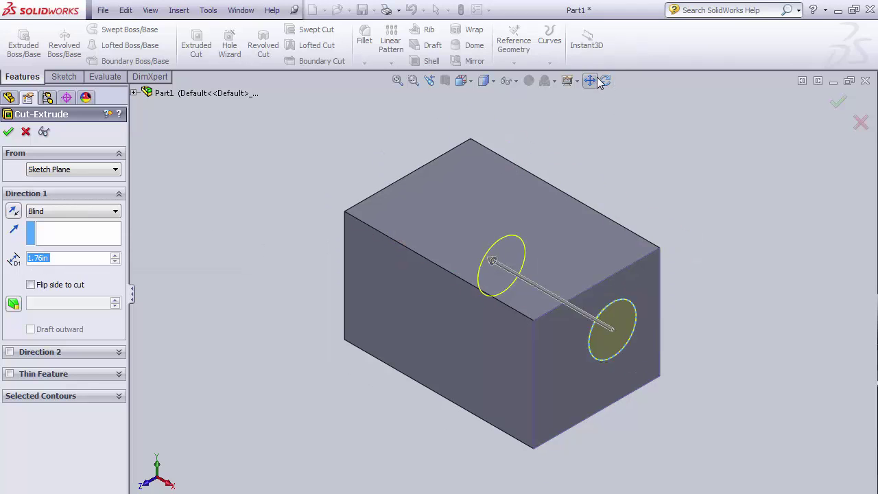
left_click(605, 80)
left_click_drag(570, 173, 480, 327)
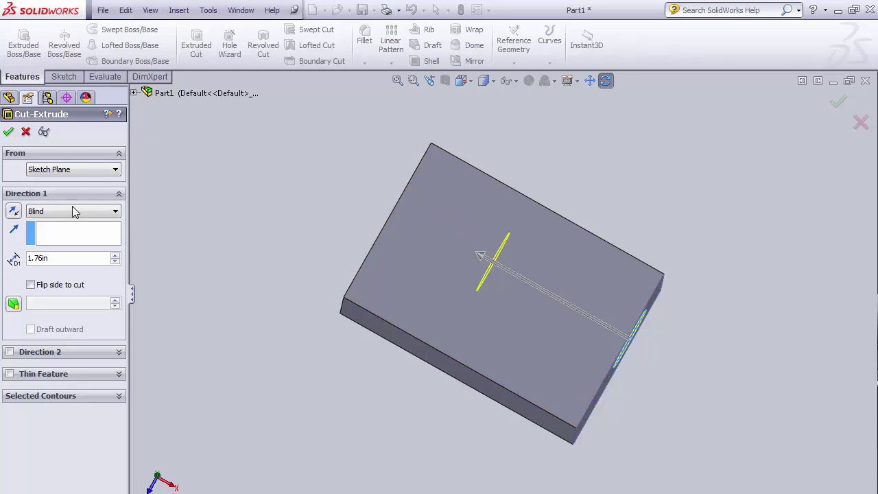
double_click(48, 258)
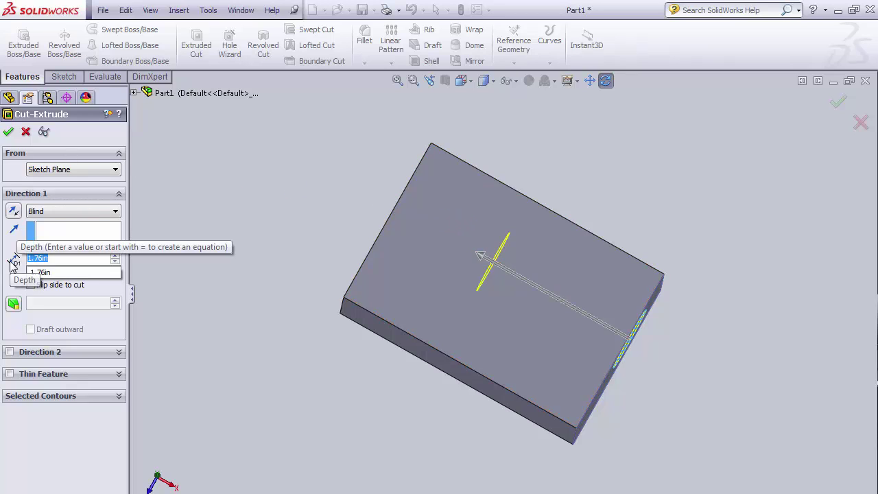
type("3")
key("Return")
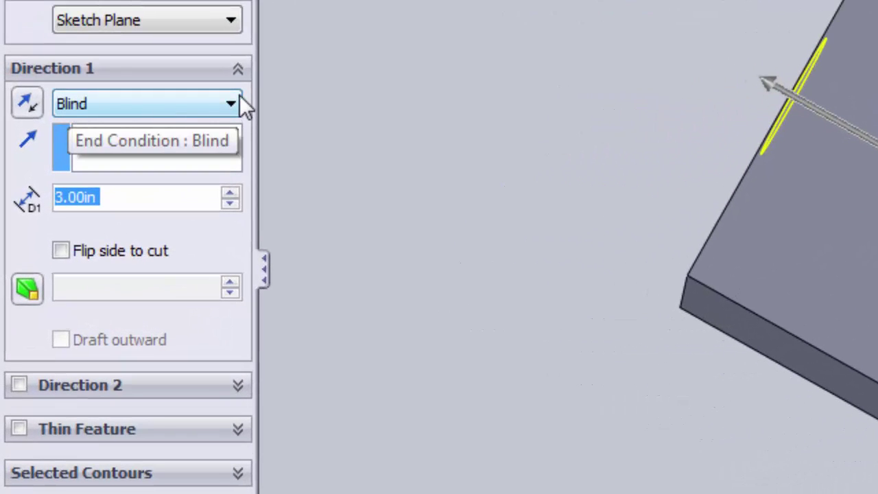
Step: Set the cut's end condition to Through All and apply the cut
left_click(233, 105)
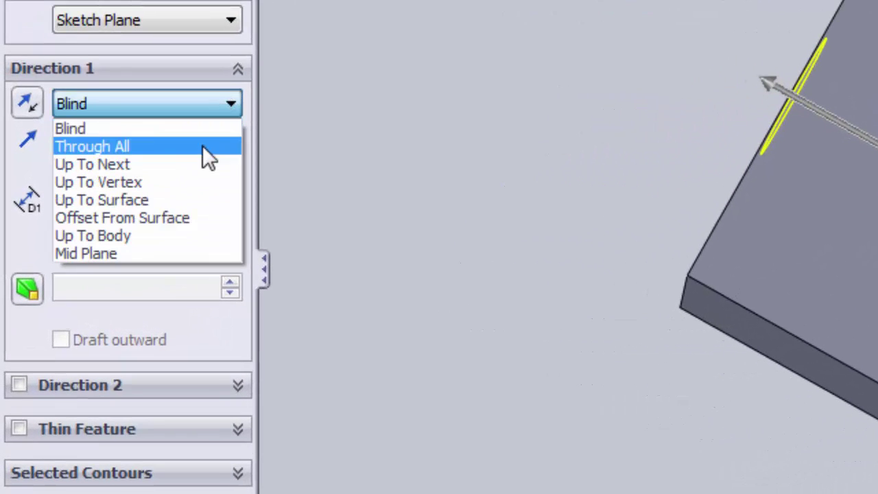
left_click(115, 146)
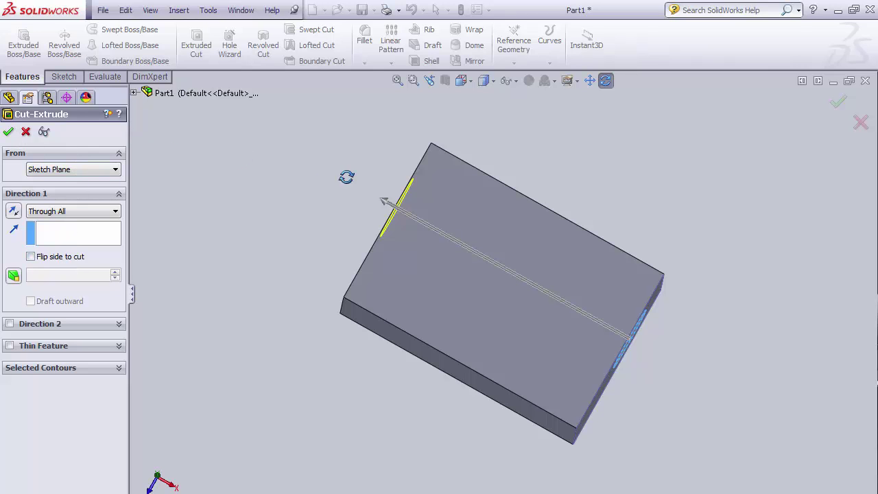
left_click_drag(512, 246, 472, 130)
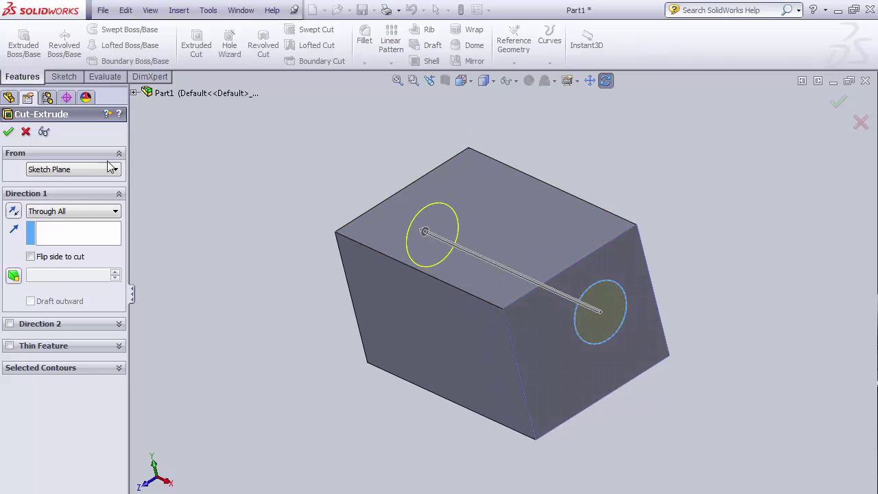
left_click(8, 133)
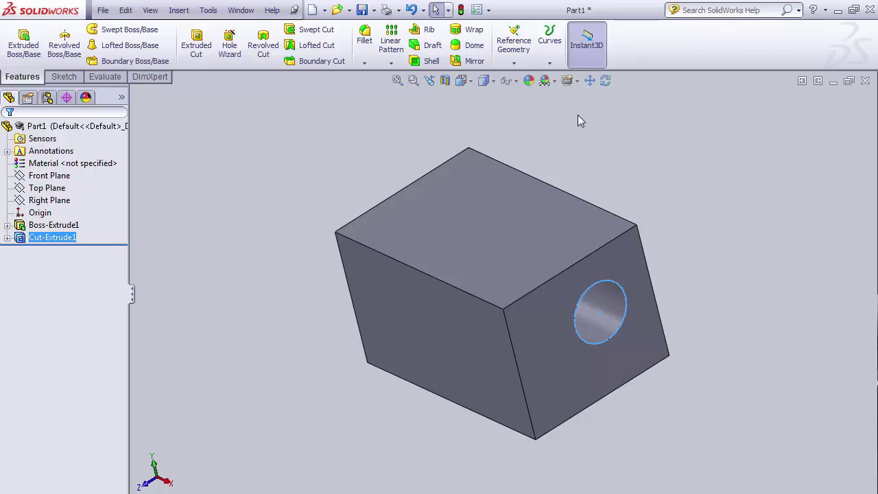
Step: Set the block's length dimension to 4 in on its large upper face
left_click(605, 80)
left_click_drag(532, 270, 517, 222)
left_click(606, 81)
left_click(606, 81)
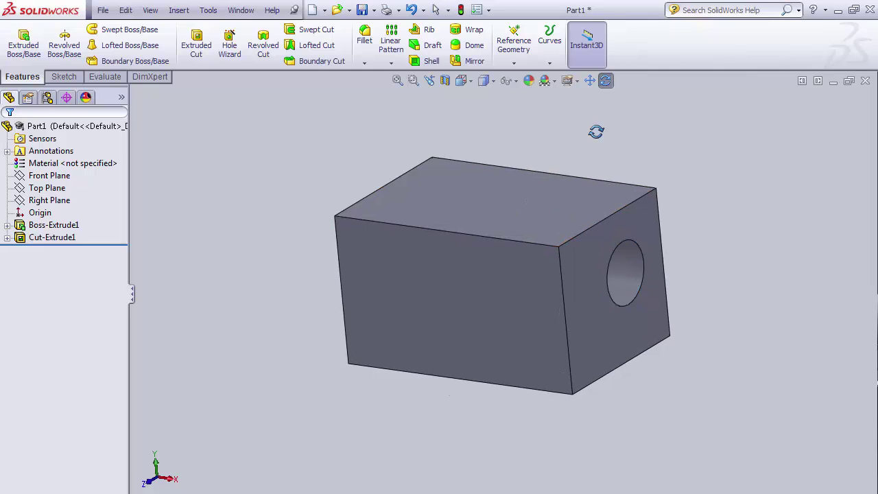
left_click_drag(596, 131, 327, 250)
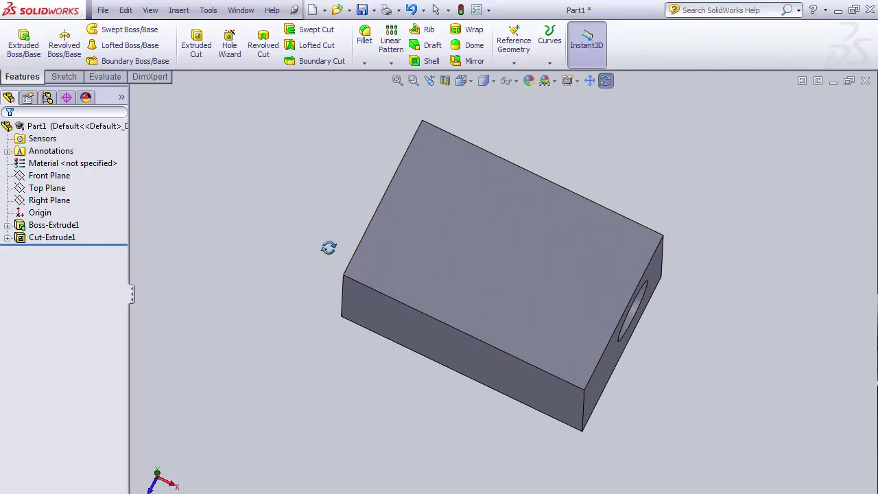
key("Escape")
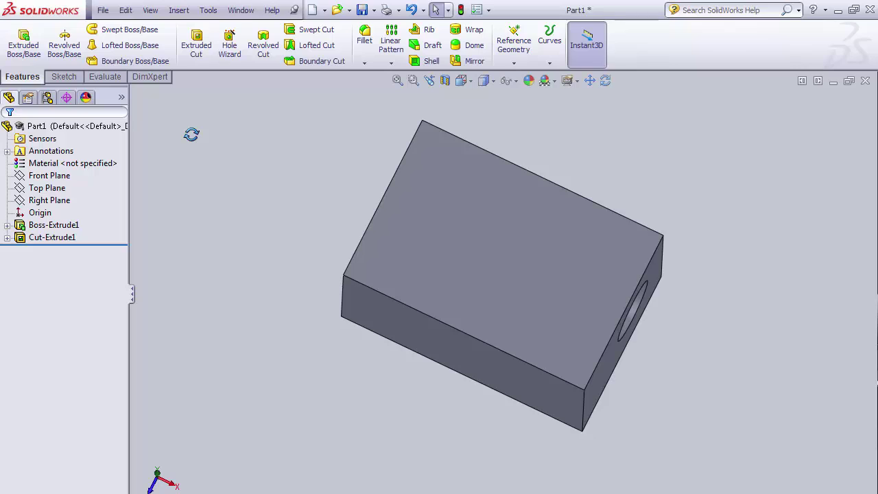
left_click(447, 200)
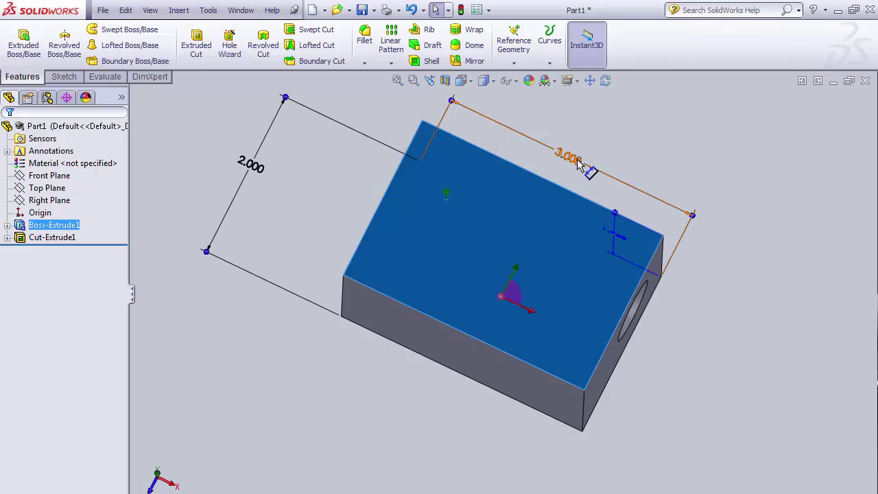
left_click(578, 168)
double_click(578, 168)
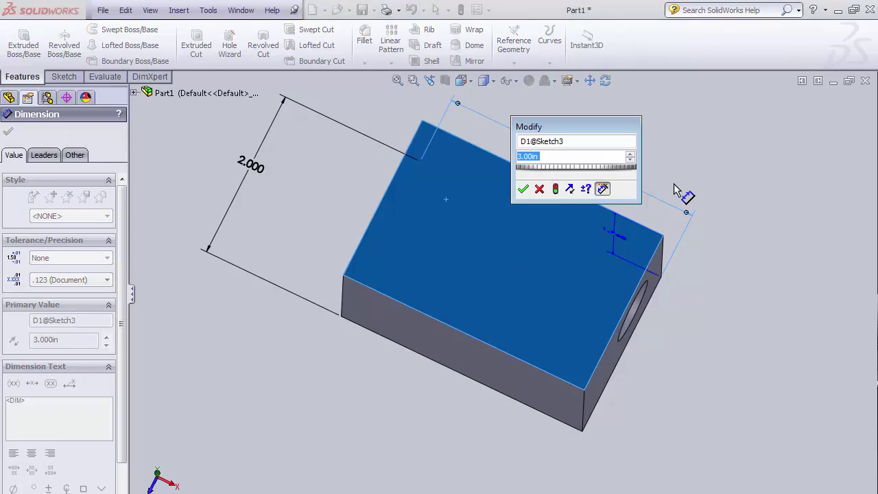
type("4")
key("Return")
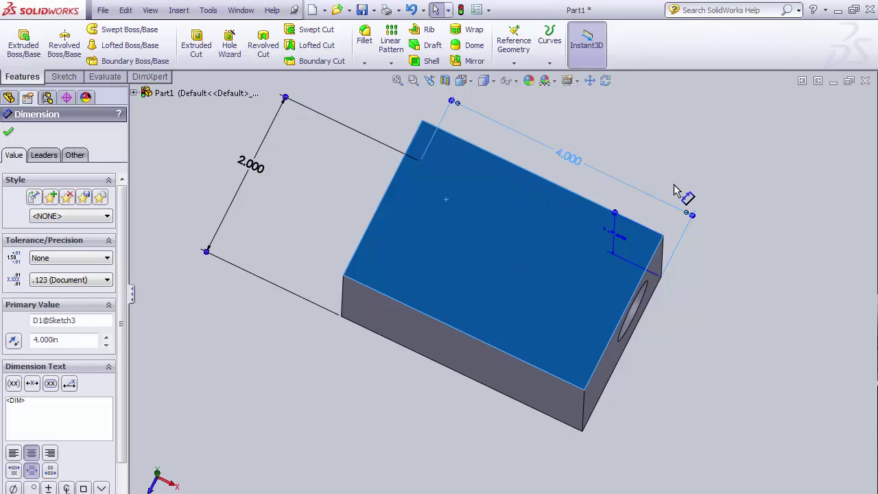
left_click(8, 133)
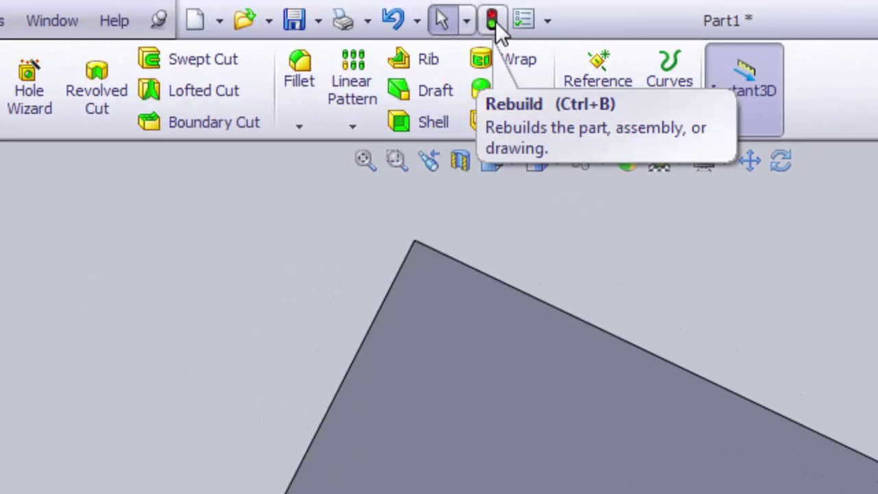
Step: Rebuild the part to apply the block's edited length
left_click(494, 23)
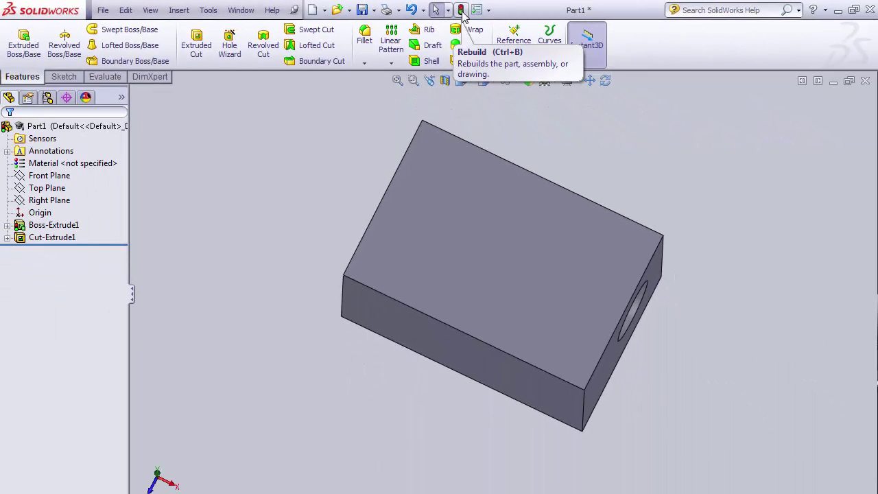
left_click(462, 11)
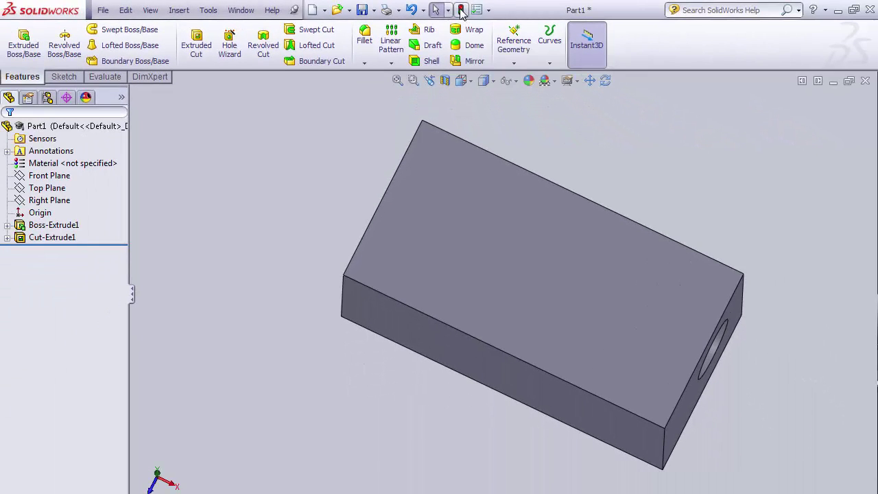
left_click(606, 82)
left_click_drag(604, 299, 558, 171)
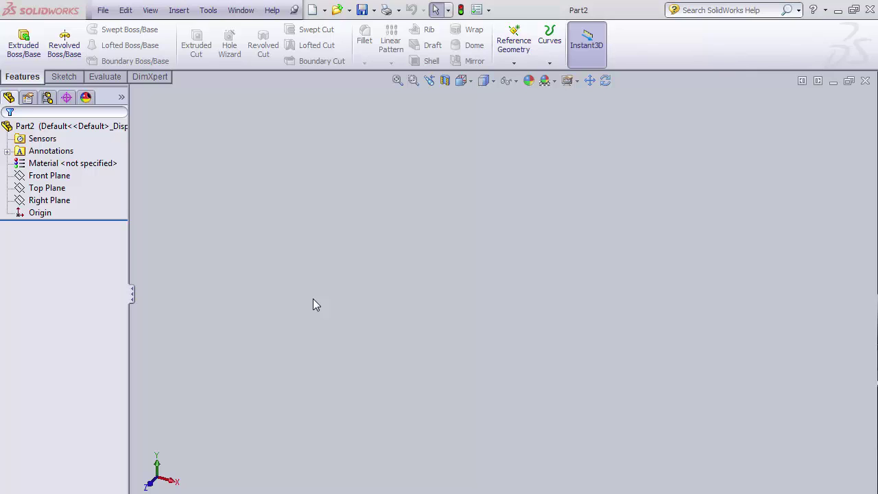
Step: Sketch a wide, low corner rectangle on the new part's Front Plane, right of the origin with its lower edge level with the origin
left_click(48, 176)
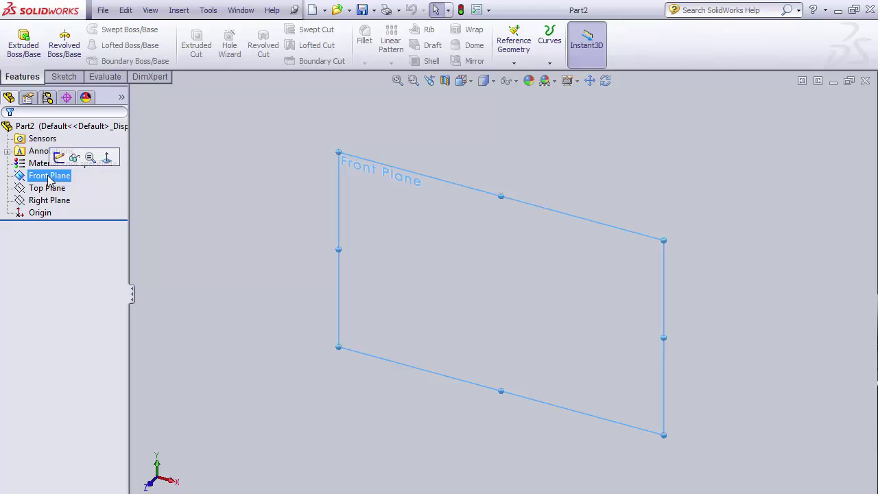
left_click(64, 76)
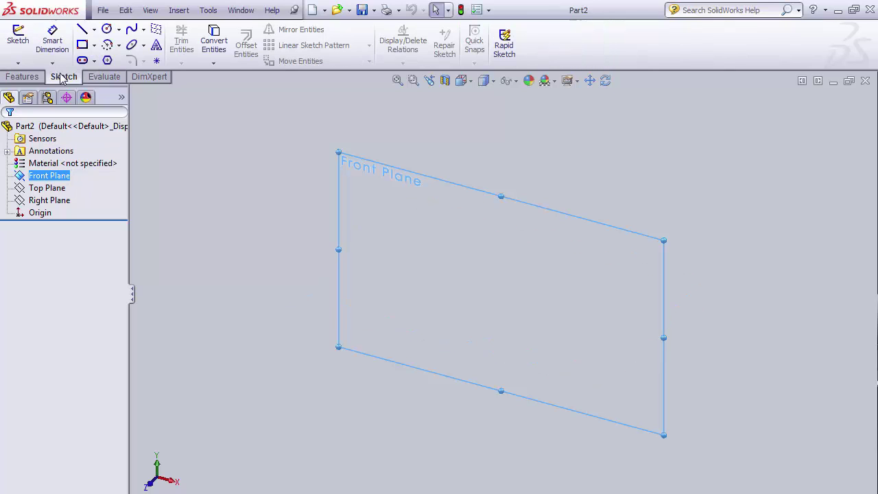
left_click(19, 36)
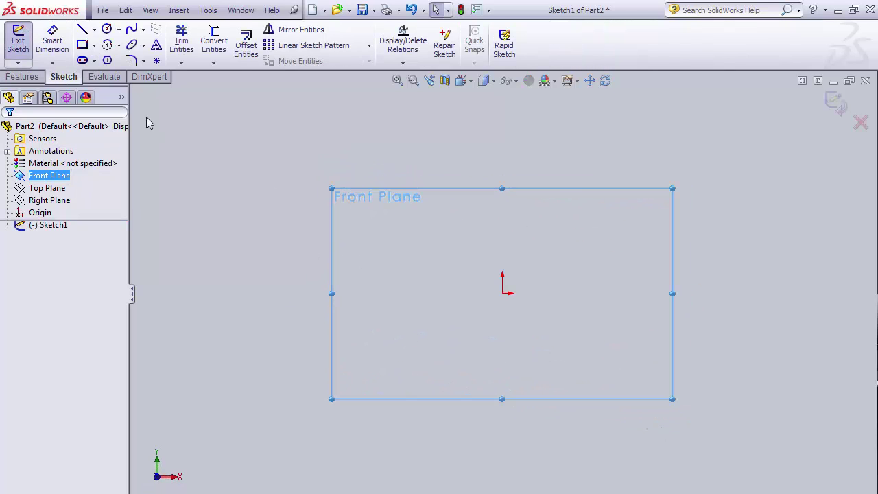
left_click(82, 45)
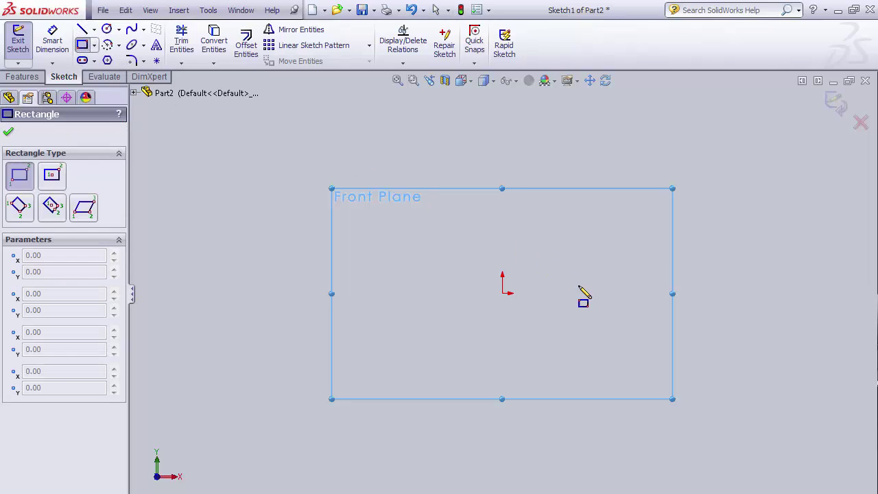
mouse_move(605, 293)
left_mouse_down()
mouse_move(663, 244)
mouse_move(777, 263)
left_mouse_up()
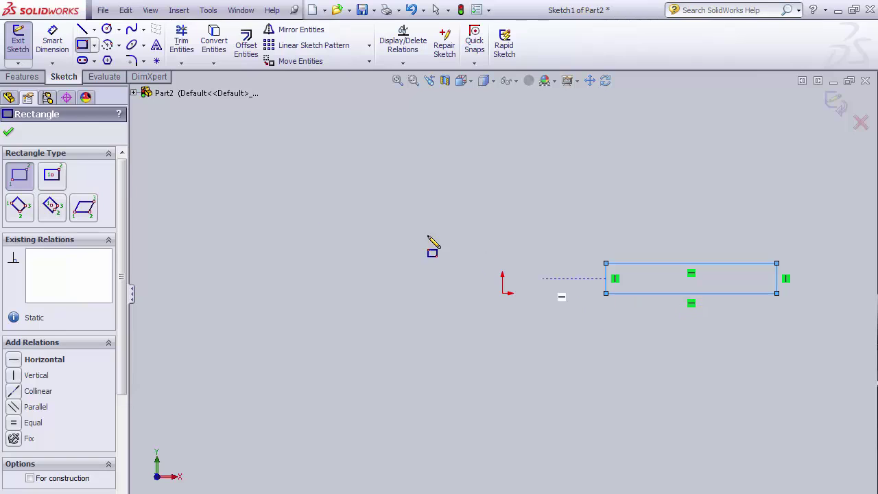
Step: Dimension the rectangle's upper edge and set its width to 1 in
left_click(52, 41)
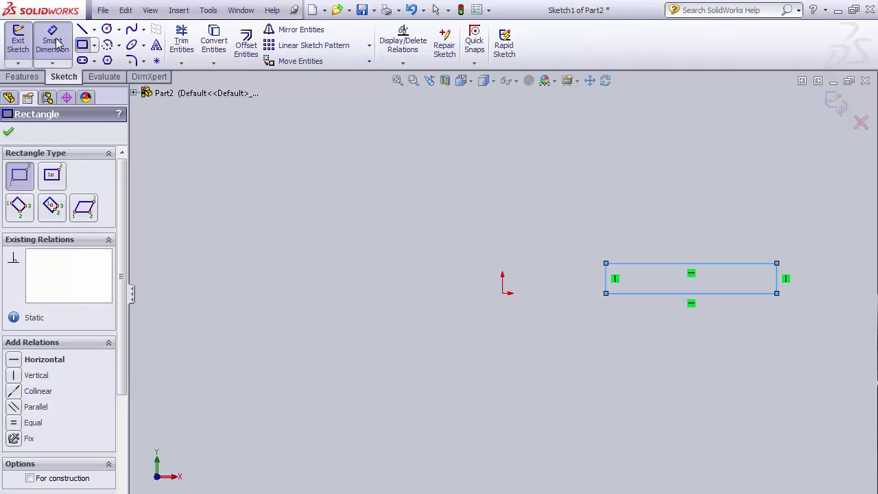
left_click(682, 264)
left_click(691, 167)
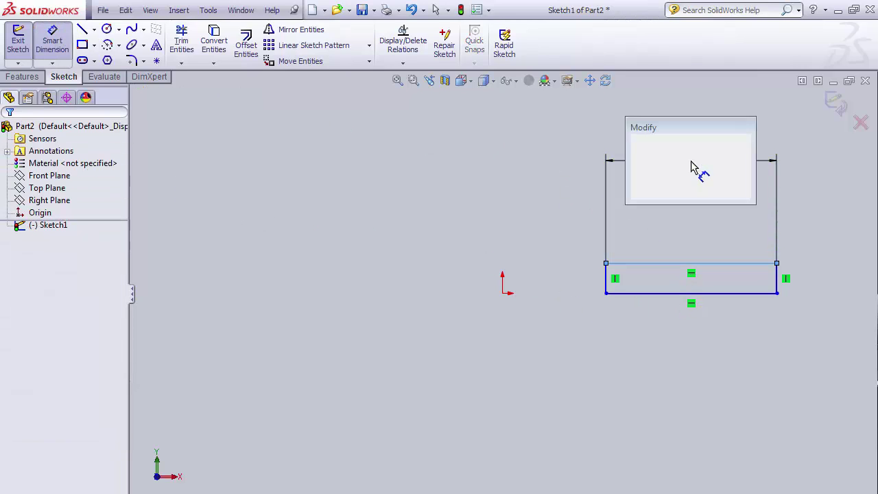
type("1")
key("Return")
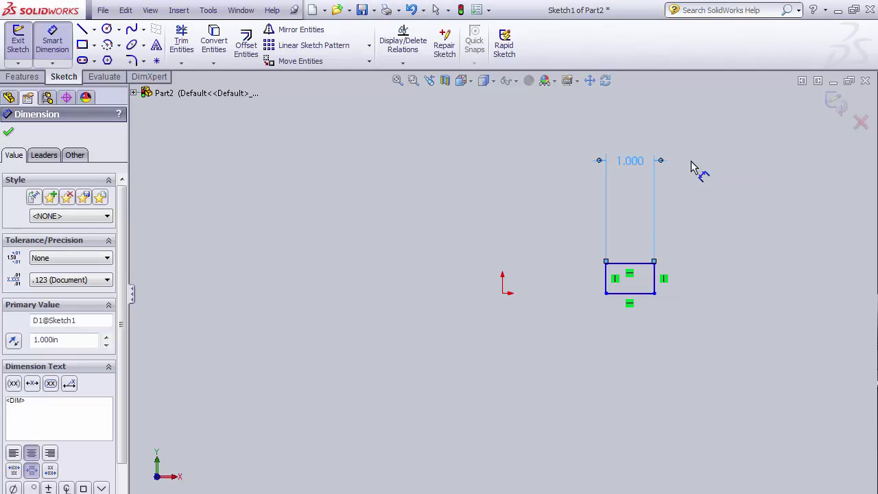
Step: Dimension the rectangle's right edge and set its height to 0.1 in
left_click(655, 285)
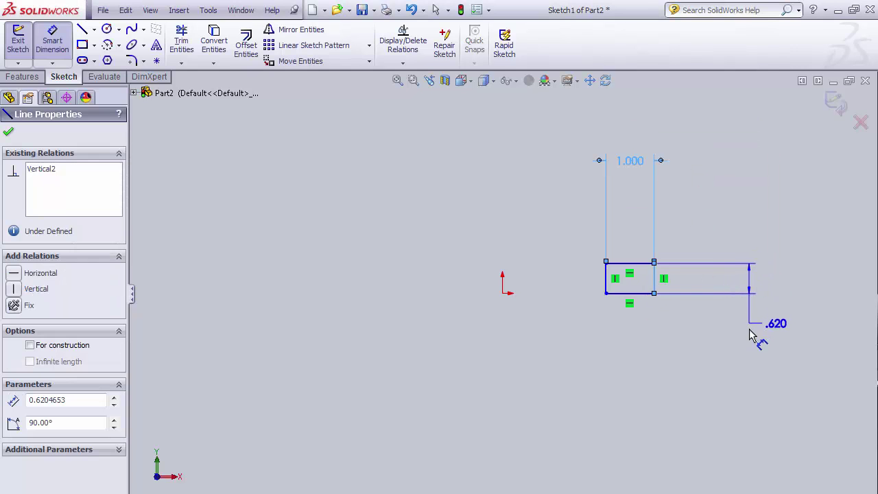
left_click(751, 368)
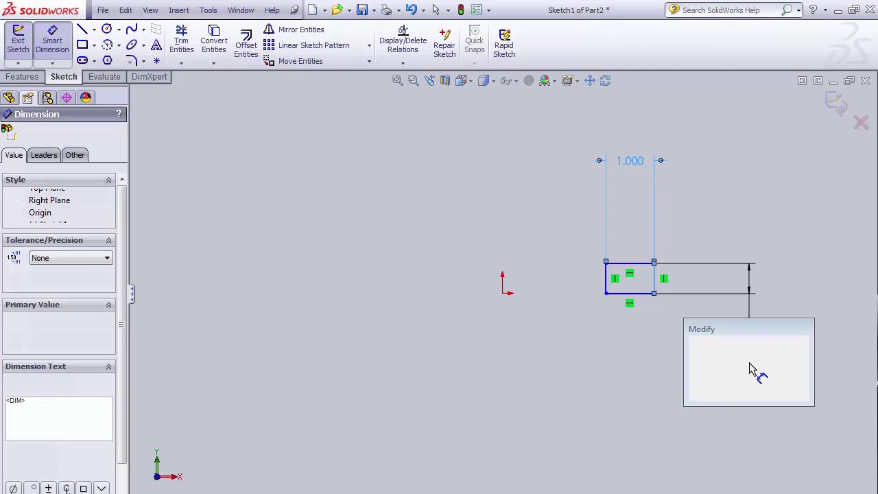
type(".1")
key("Return")
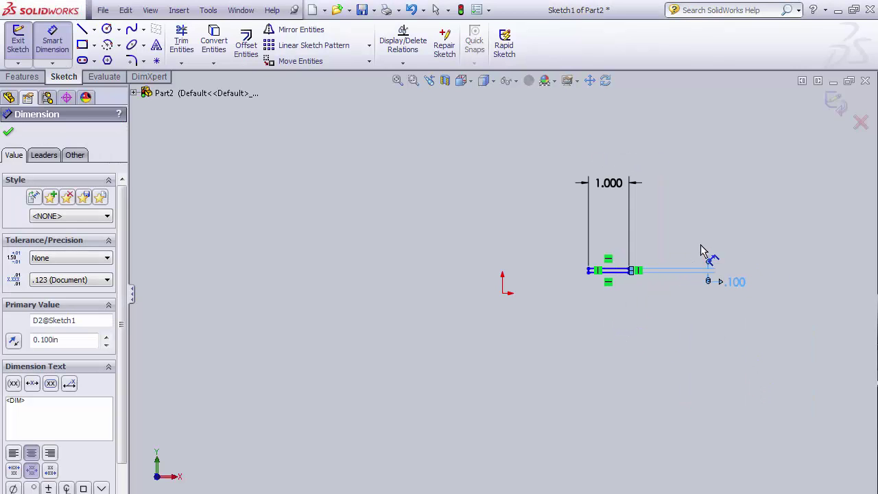
scroll(630, 288, "up", 1)
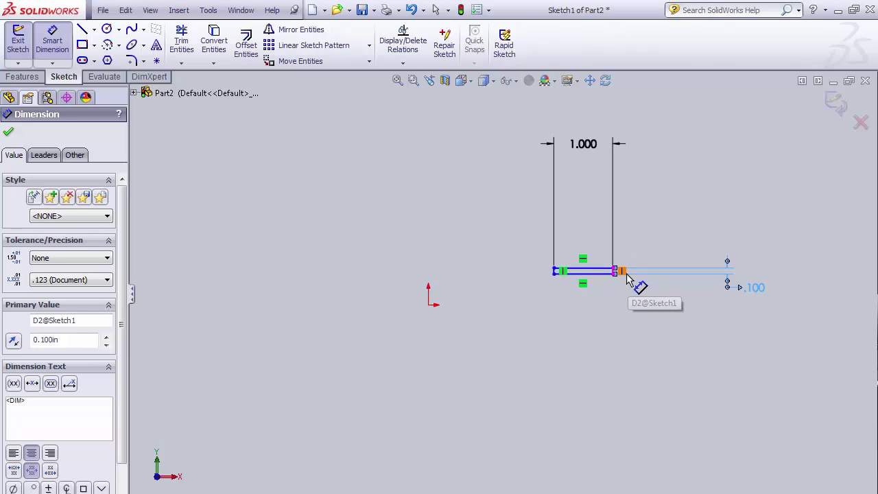
scroll(631, 283, "up", 1)
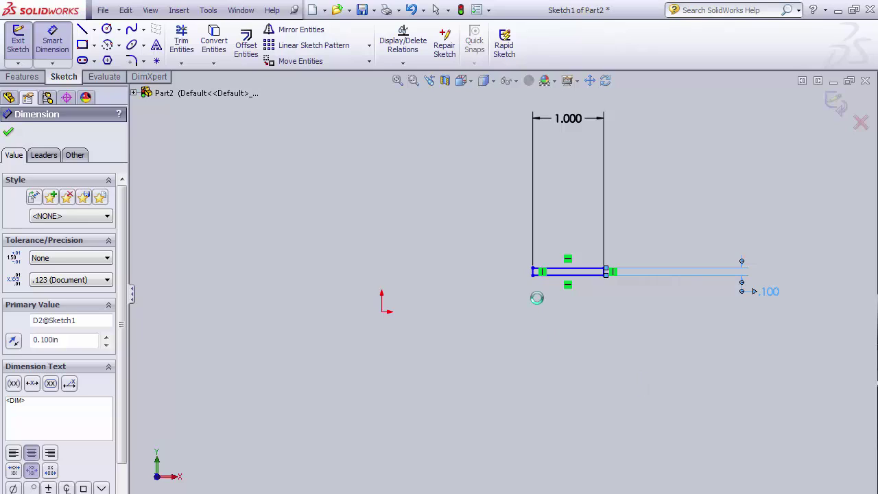
key("Escape")
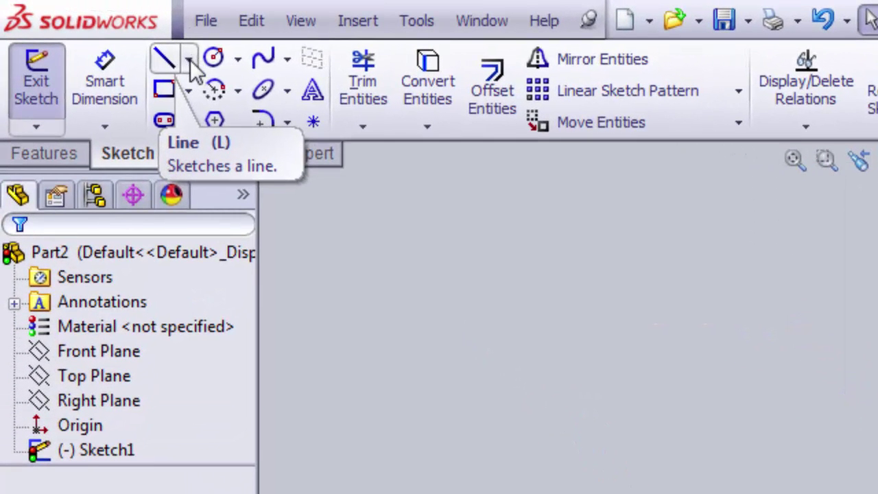
Step: Sketch a vertical centerline about 2.2 in long straight up from the origin
left_click(189, 60)
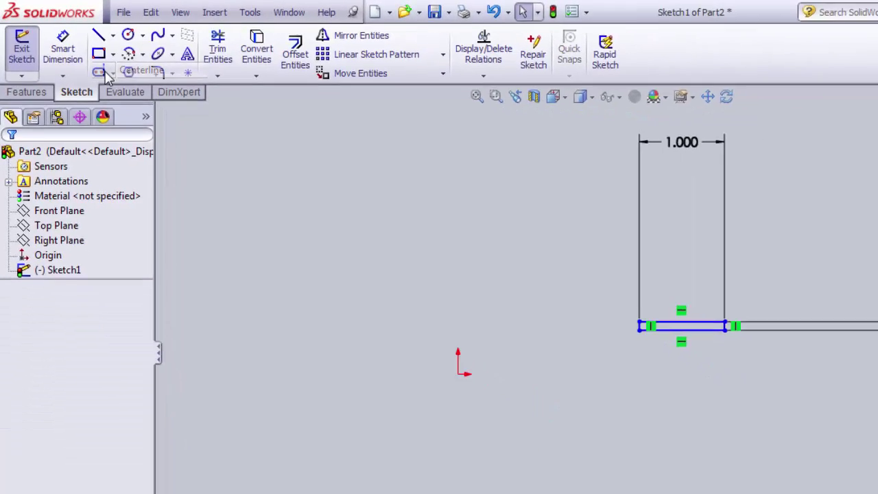
left_click(177, 118)
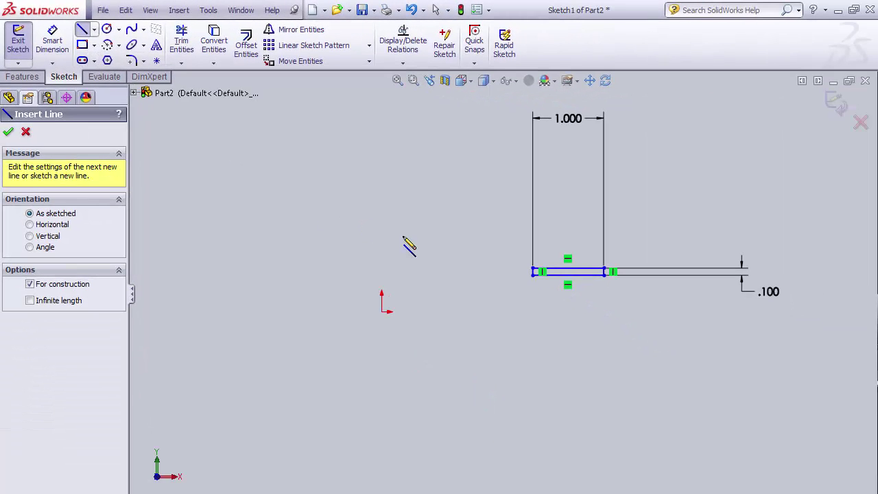
left_click(381, 311)
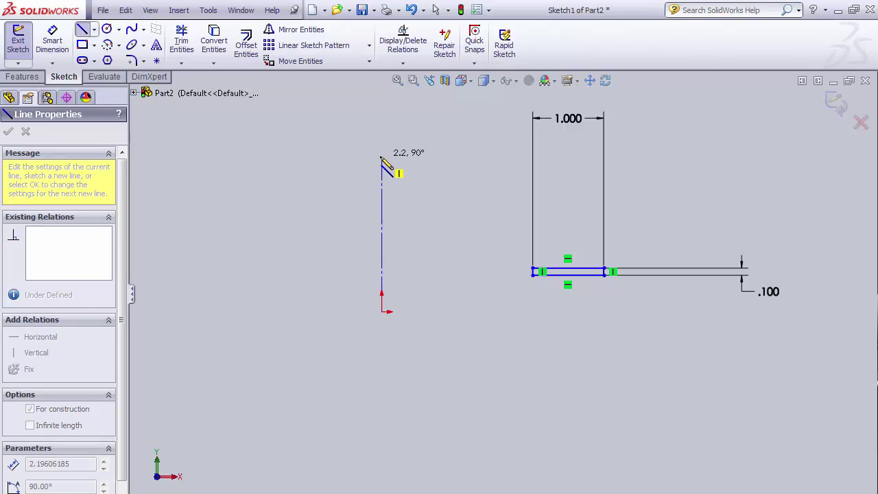
left_click(381, 157)
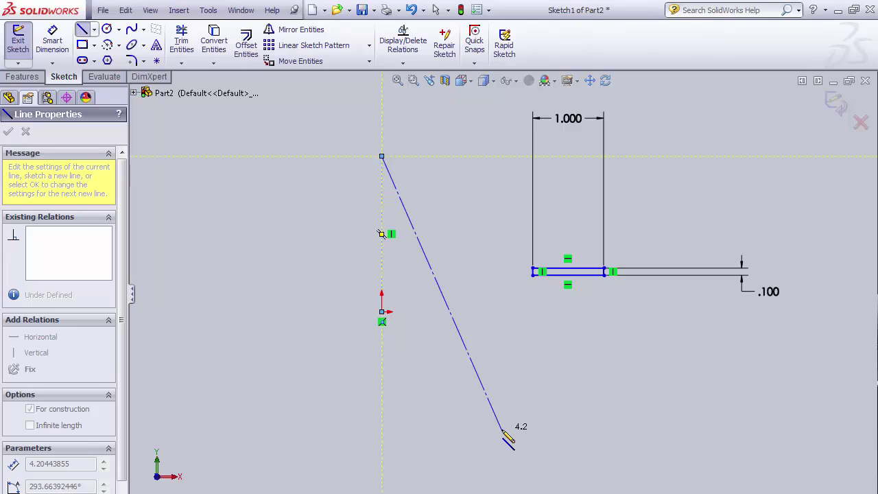
key("Escape")
key("Escape")
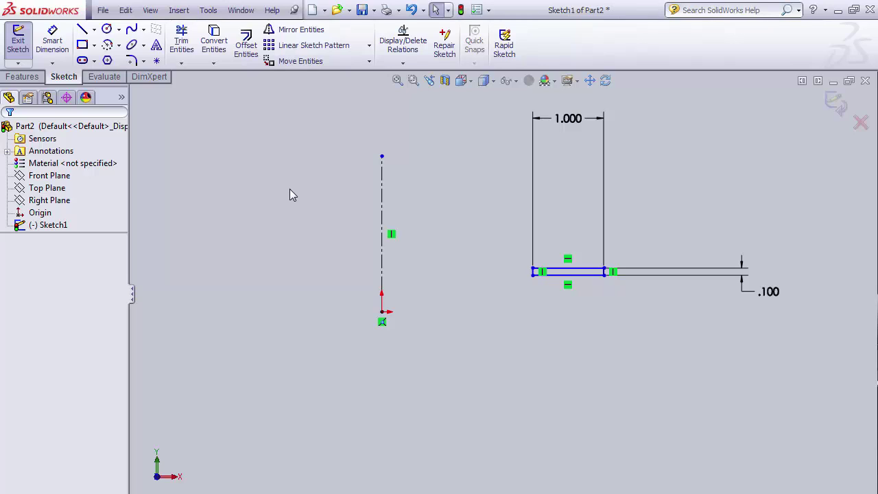
Step: Dimension the horizontal distance from the centerline to the rectangle's lower-left corner as 2 in
left_click(52, 40)
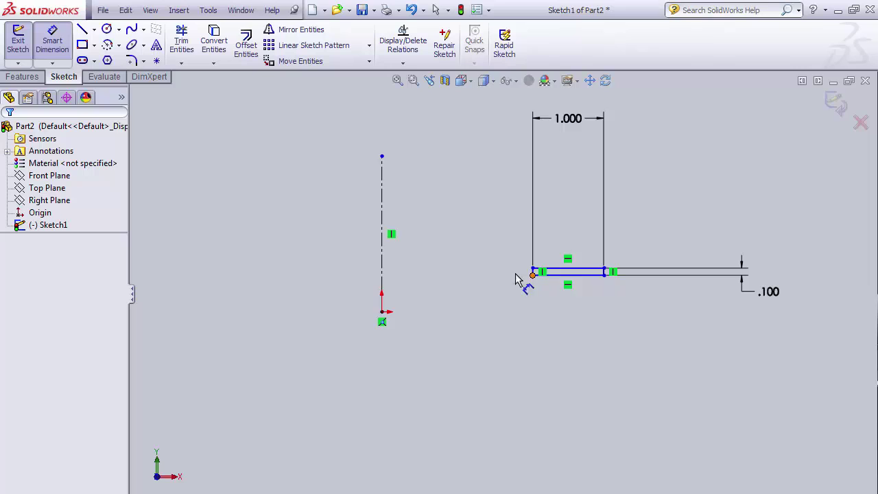
left_click(385, 273)
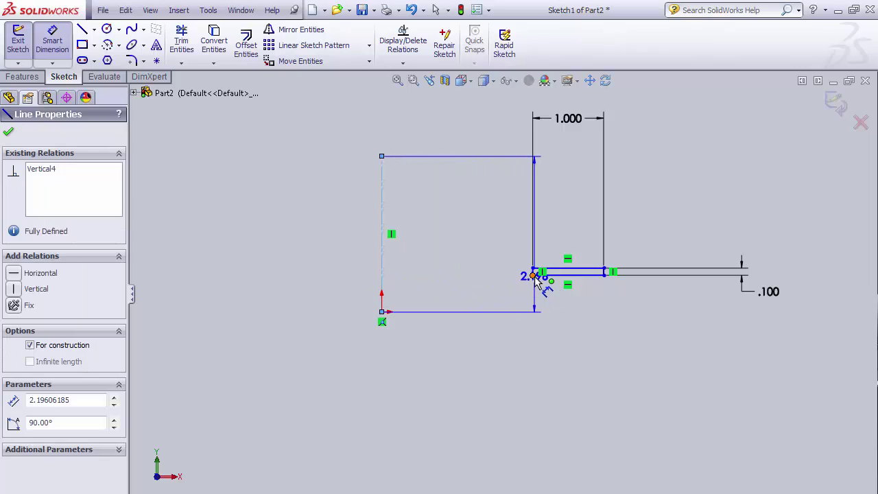
left_click(533, 277)
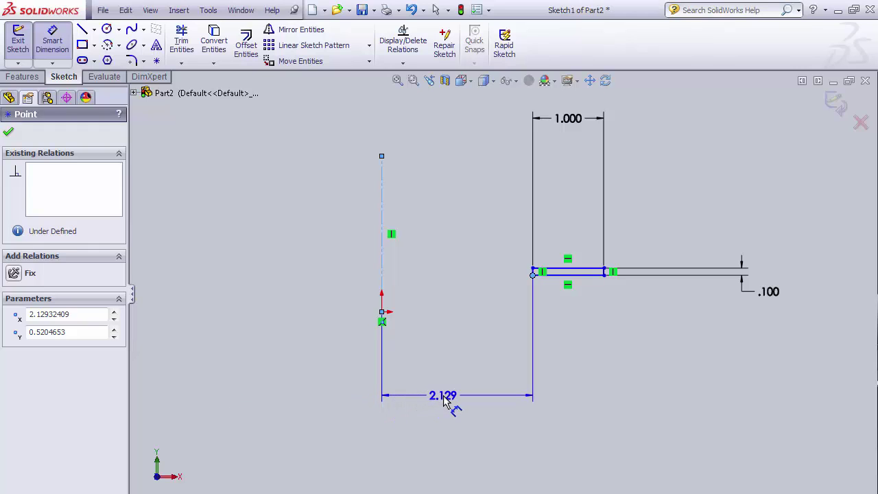
left_click(473, 405)
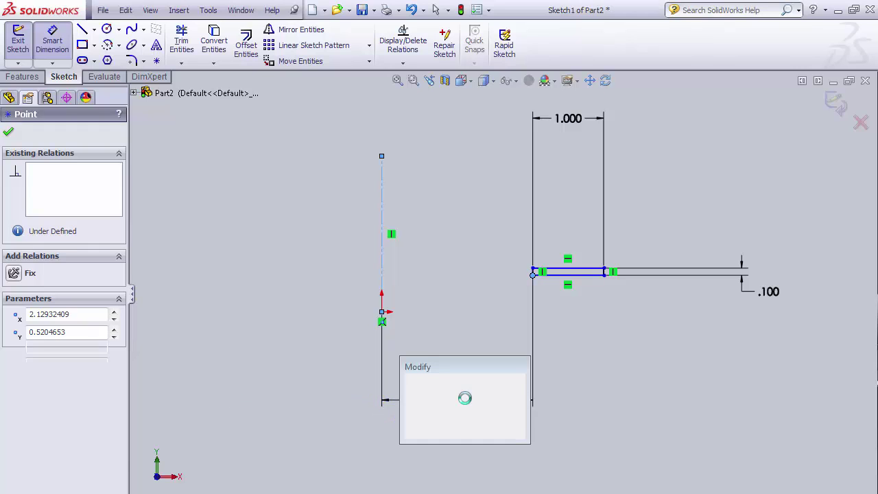
type("2")
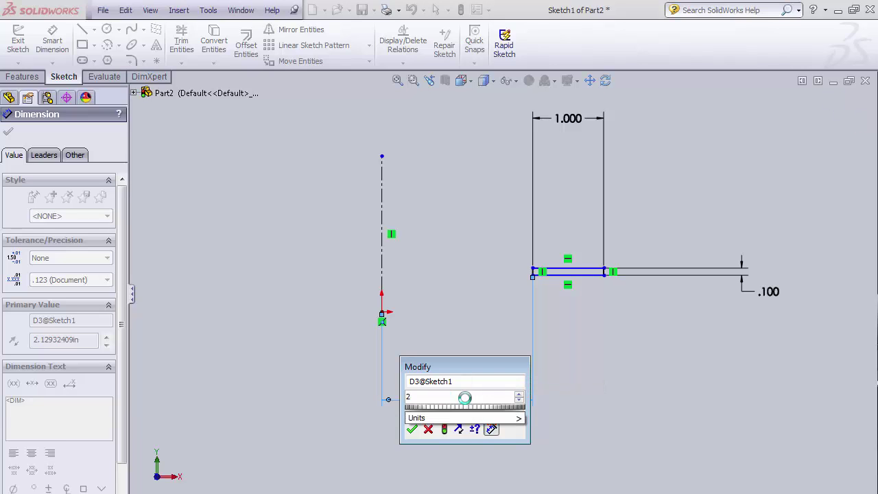
key("Return")
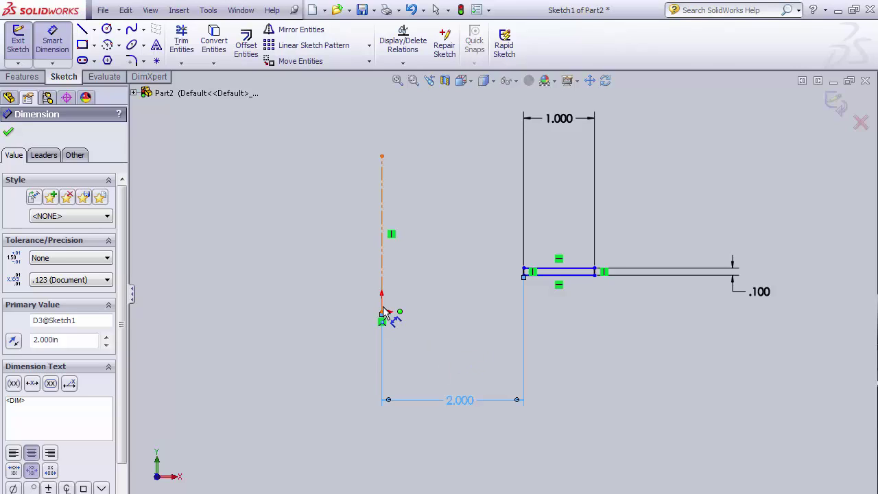
key("Escape")
key("Escape")
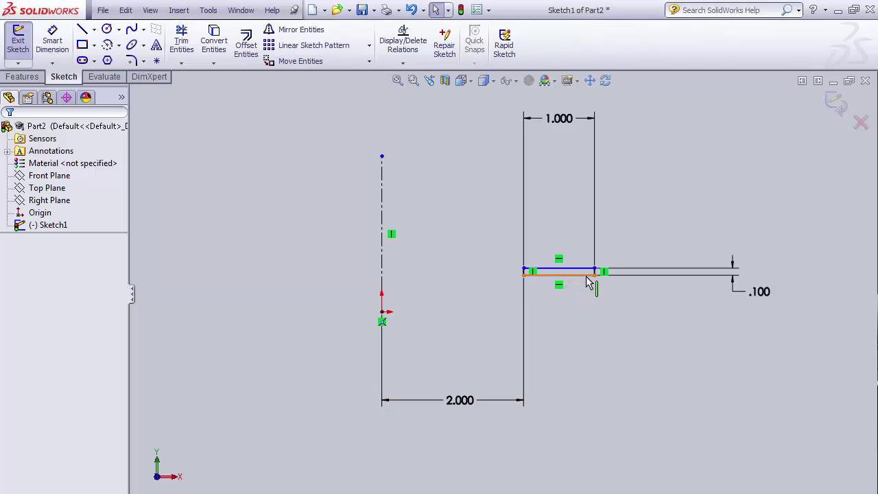
Step: Move the rectangle's lower edge closer to the origin's level and make it coincident with the centerline's endpoint at the origin
mouse_move(580, 281)
left_mouse_down()
mouse_move(585, 251)
mouse_move(520, 310)
mouse_move(585, 301)
mouse_move(580, 311)
mouse_move(574, 222)
mouse_move(564, 349)
mouse_move(567, 257)
mouse_move(558, 318)
mouse_move(556, 235)
mouse_move(544, 327)
mouse_move(544, 279)
mouse_move(548, 300)
mouse_move(535, 303)
left_mouse_up()
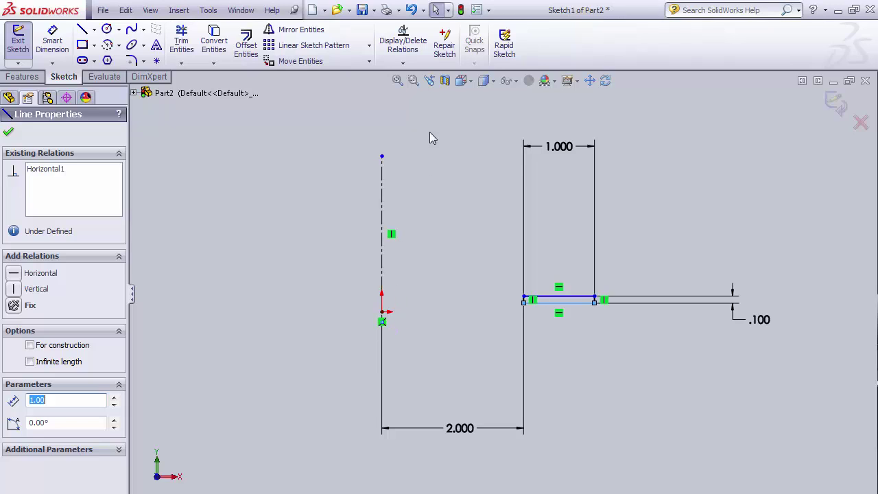
left_click(402, 63)
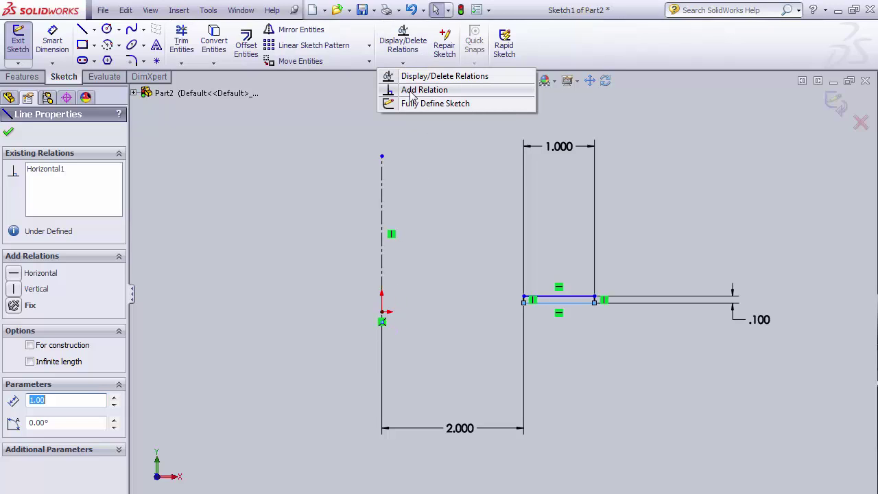
left_click(415, 90)
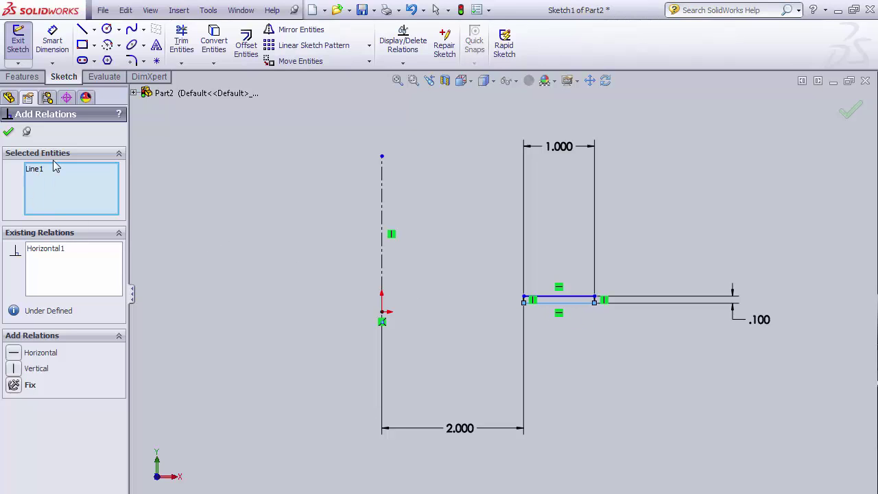
left_click(381, 313)
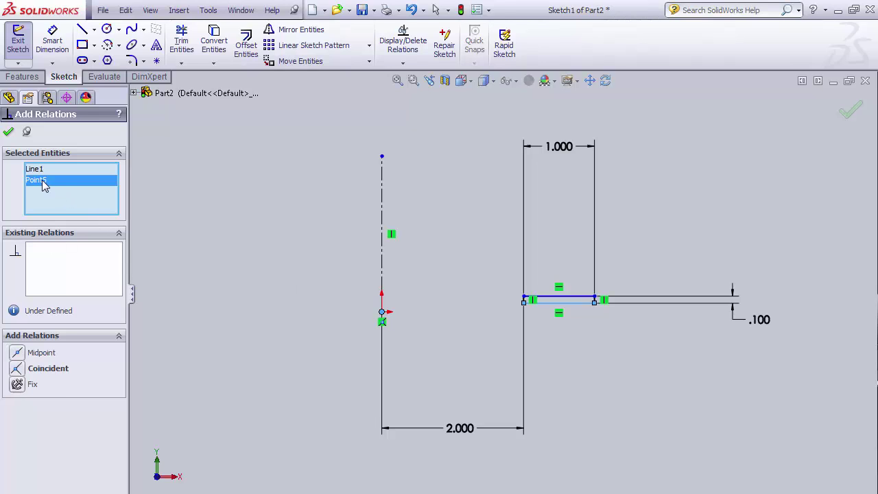
left_click(45, 371)
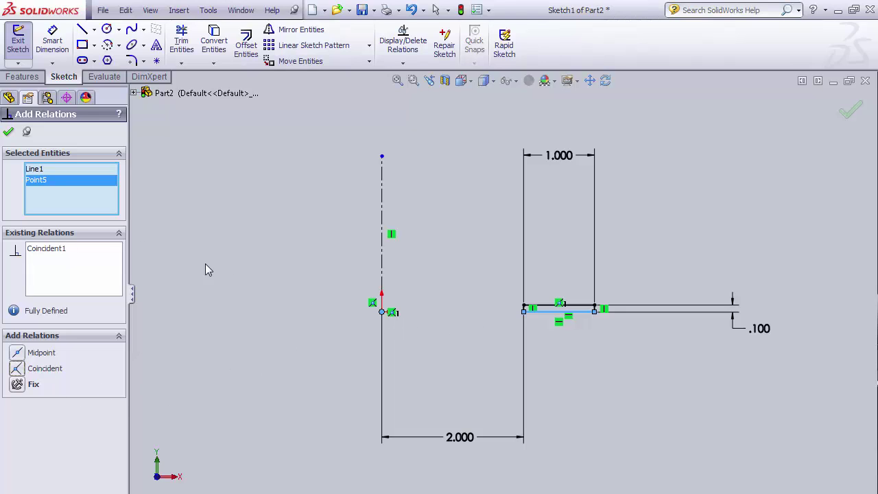
left_click(9, 131)
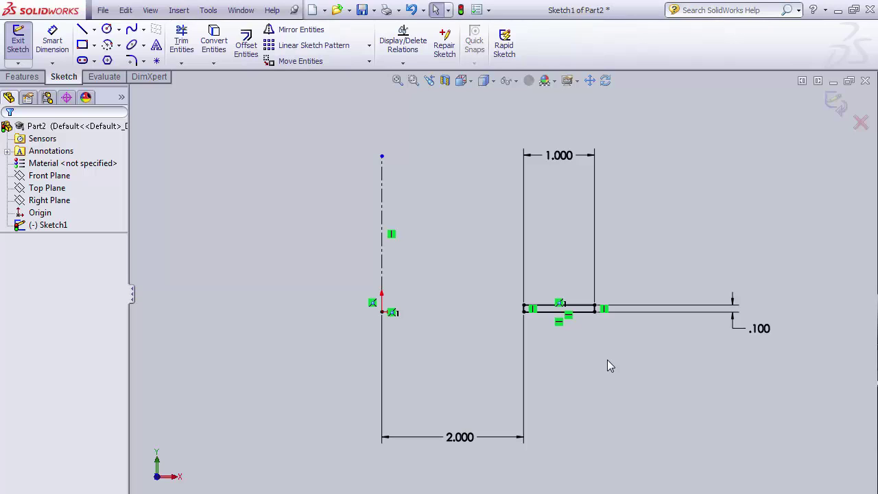
Step: Close the sketch and start a Revolved Boss/Base of the rectangle about the centerline
left_click(14, 34)
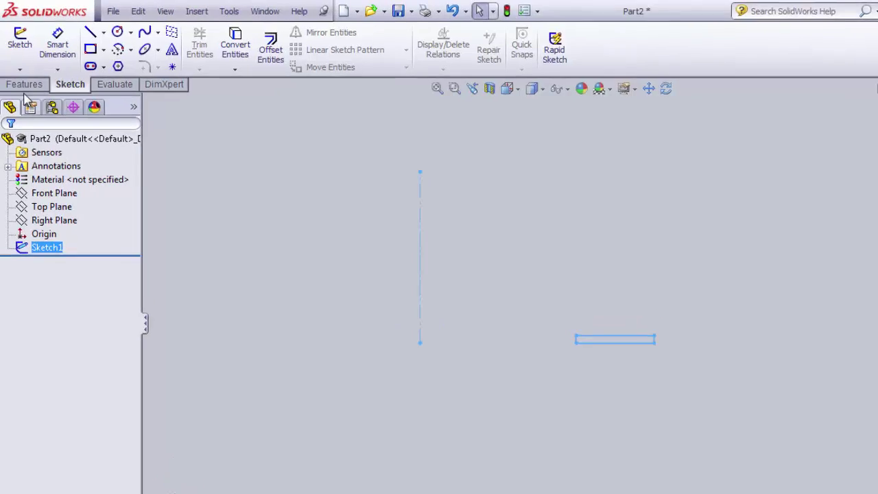
left_click(27, 129)
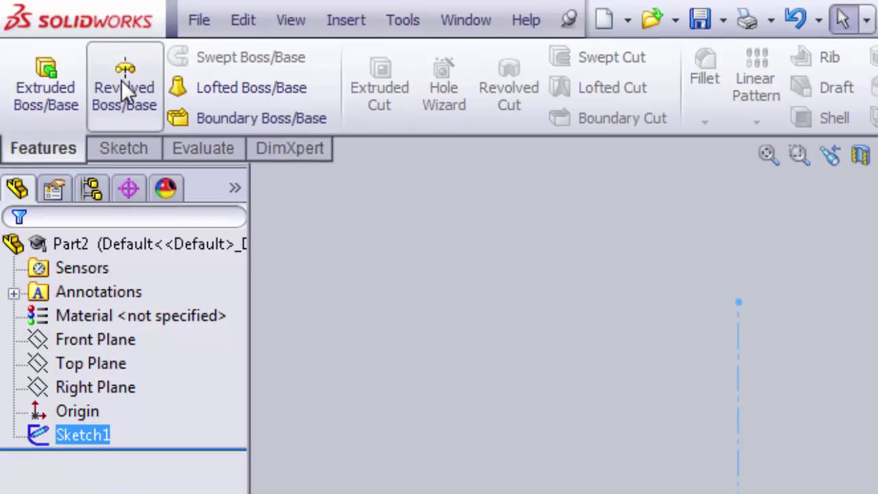
left_click(125, 89)
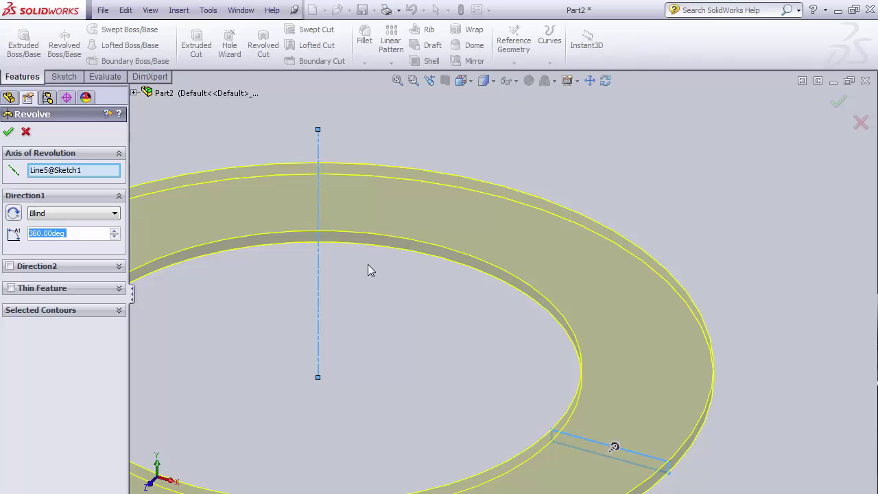
scroll(443, 302, "up", 3)
scroll(469, 339, "up", 2)
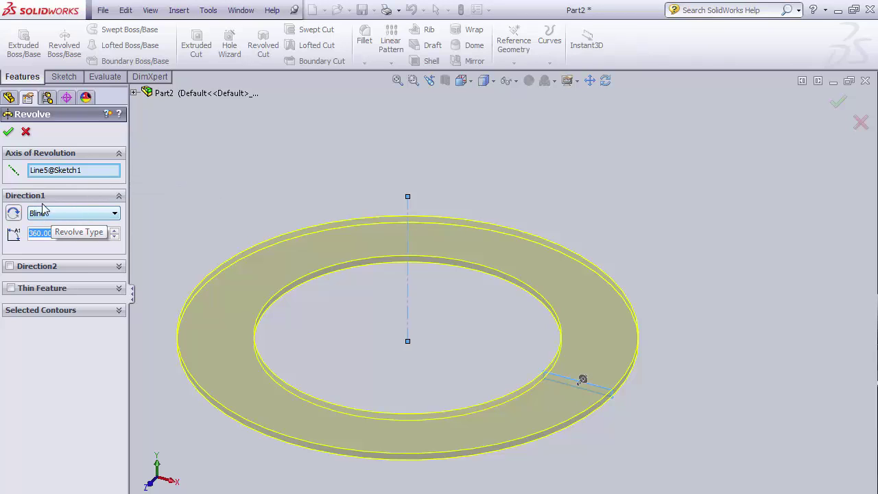
Step: Keep the revolve type as Blind and set the Direction 1 angle to 180 degrees
left_click(117, 215)
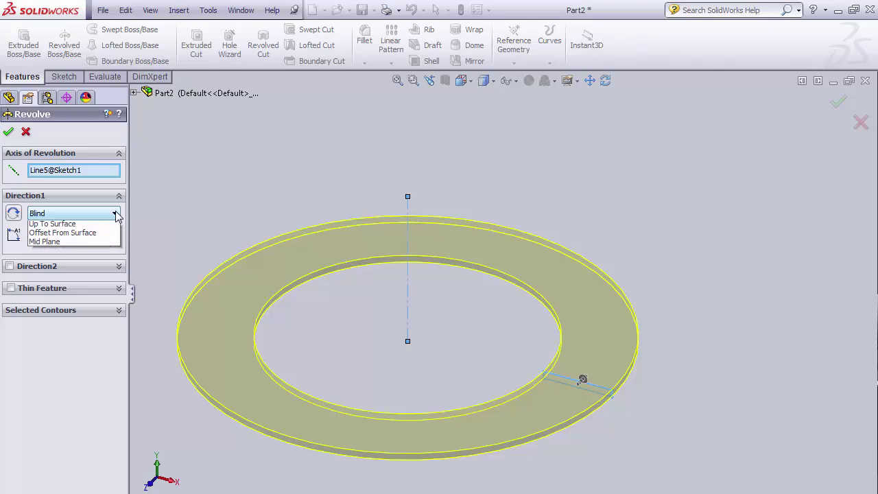
left_click(42, 218)
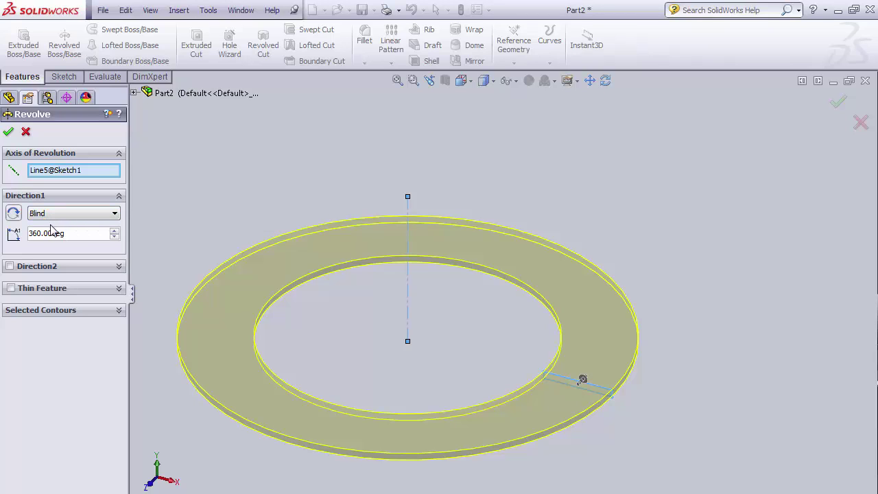
left_click_drag(70, 235, 13, 235)
type("180")
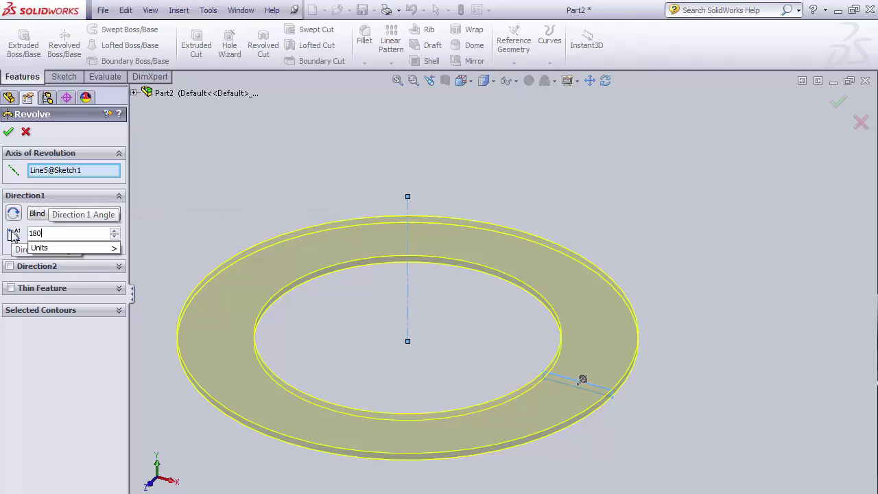
key("Return")
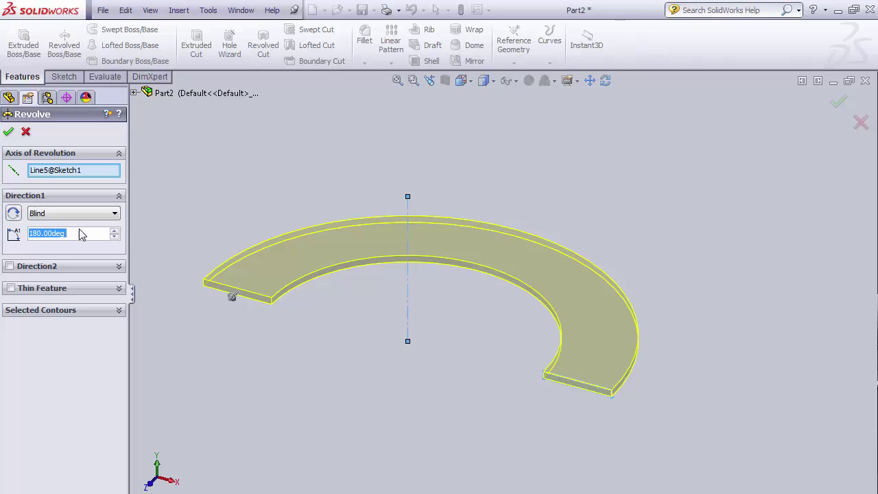
Step: Set the revolve's Direction 1 angle to 360 degrees, accept the full ring and clear the selection
type("360")
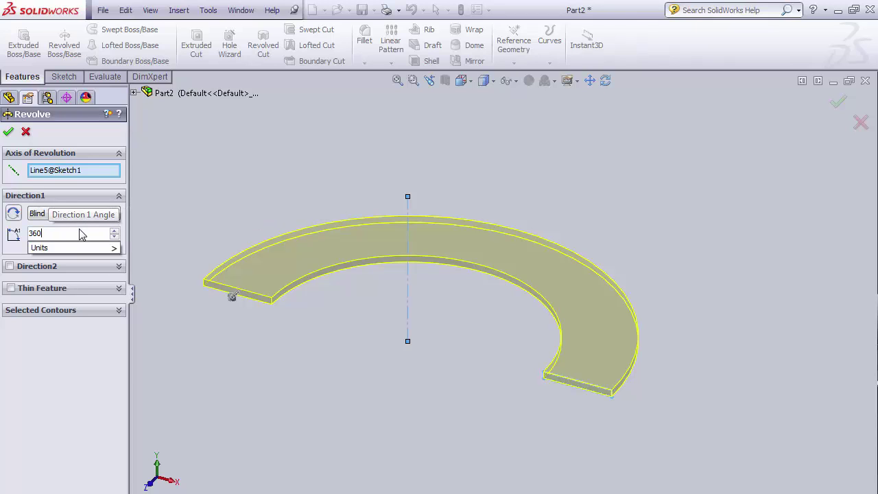
key("Return")
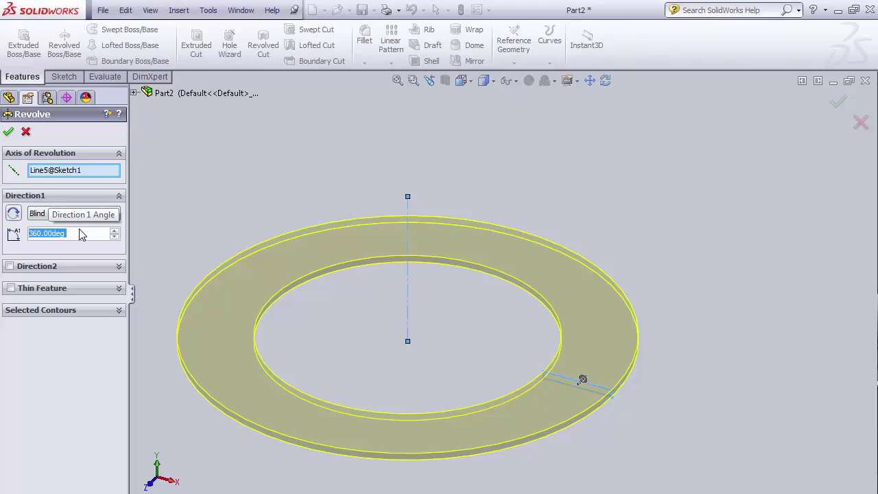
left_click(9, 132)
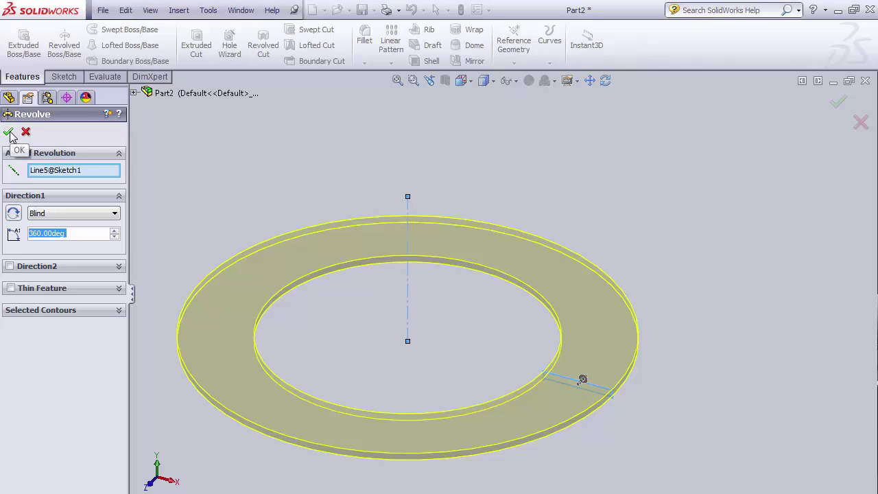
left_click(9, 132)
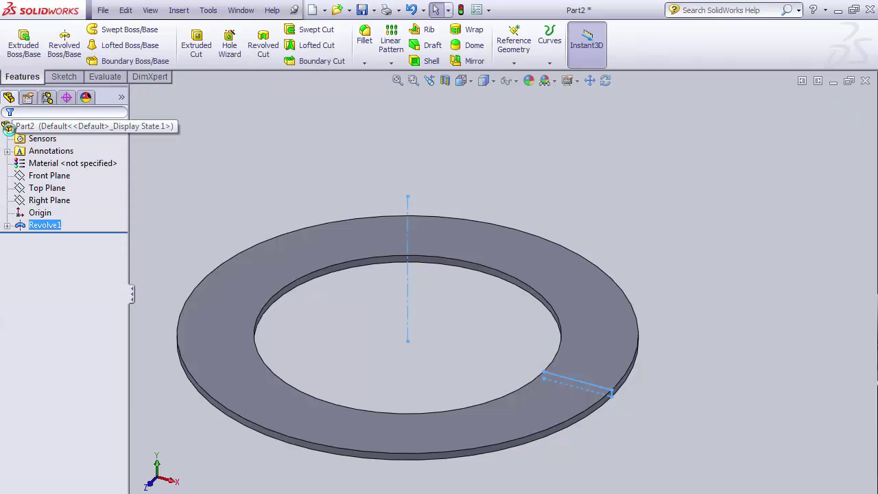
left_click(188, 173)
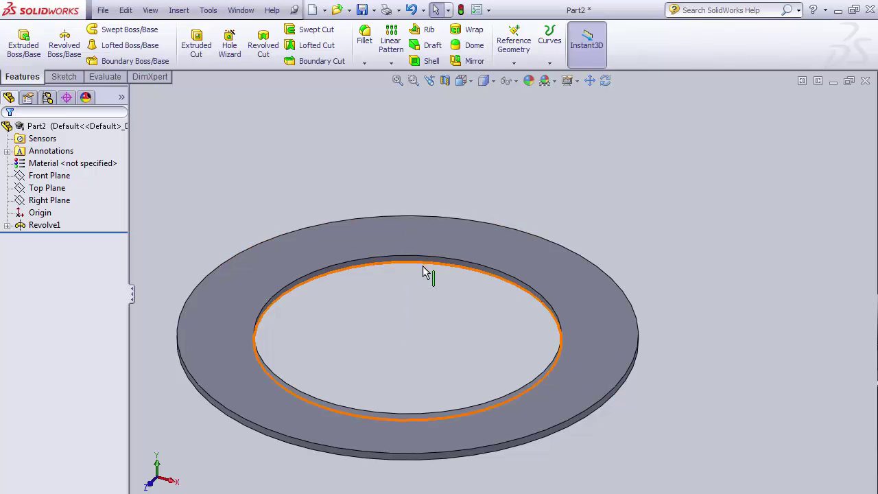
Step: Start a constant-radius Fillet on the ring with a radius of 0.05 in
scroll(422, 270, "up", 3)
scroll(441, 341, "down", 3)
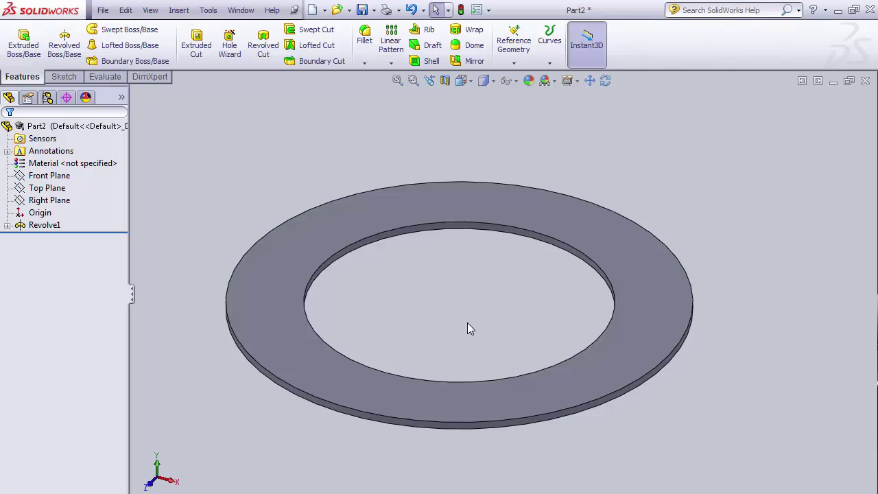
left_click(473, 228)
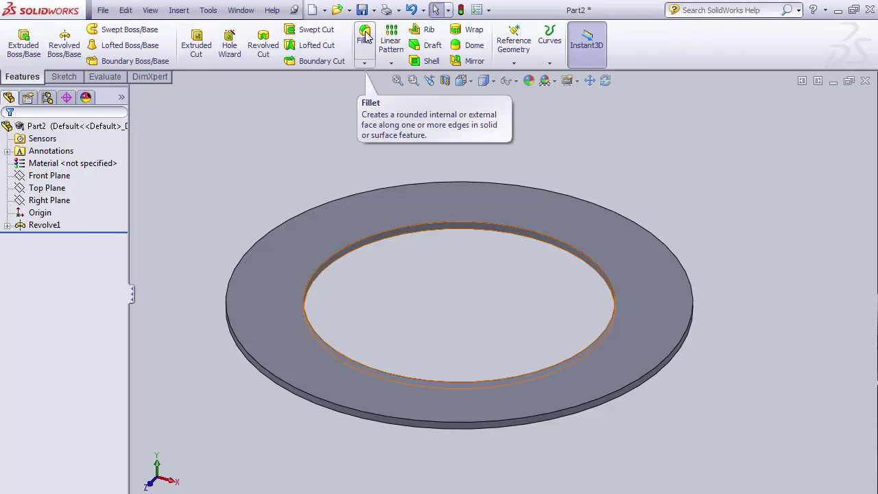
left_click(365, 37)
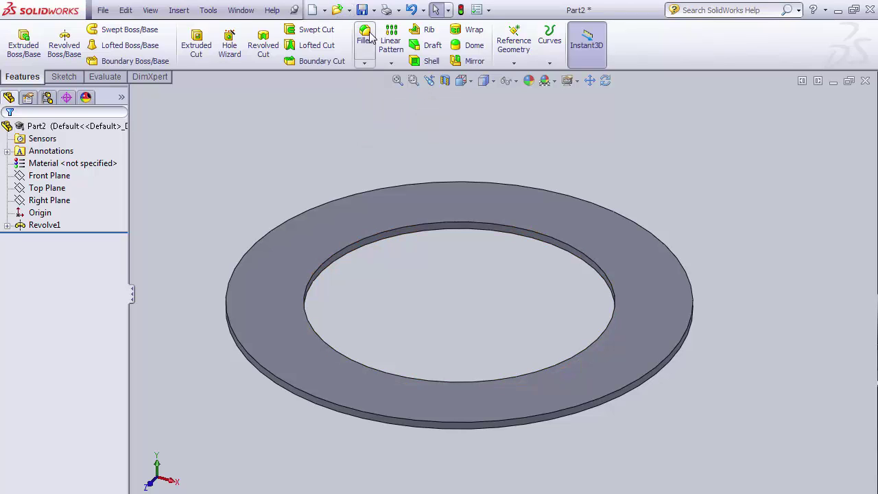
left_click(364, 38)
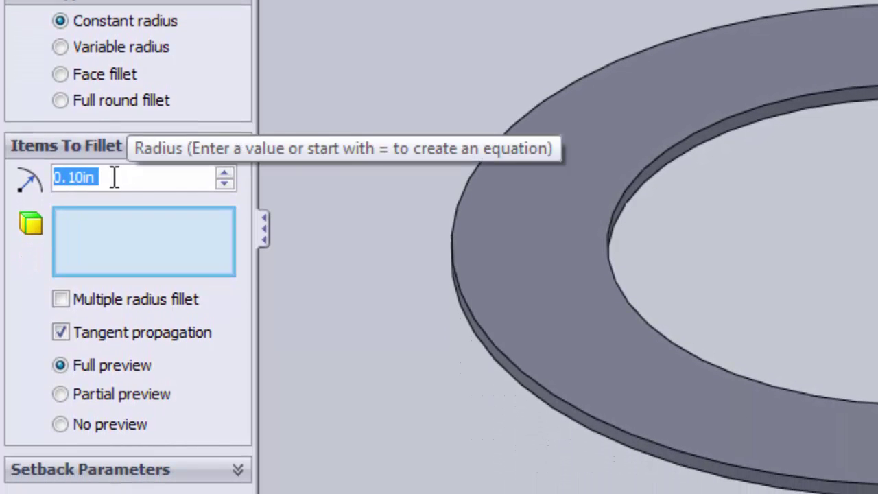
type(".05")
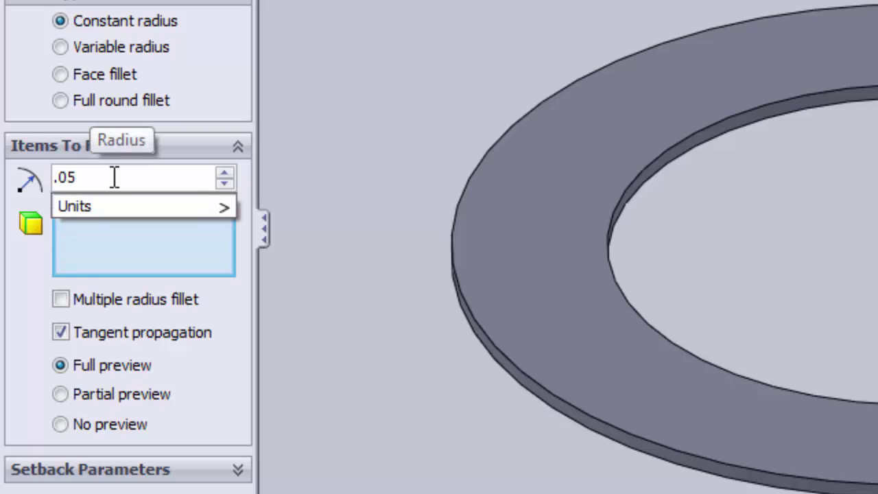
key("Return")
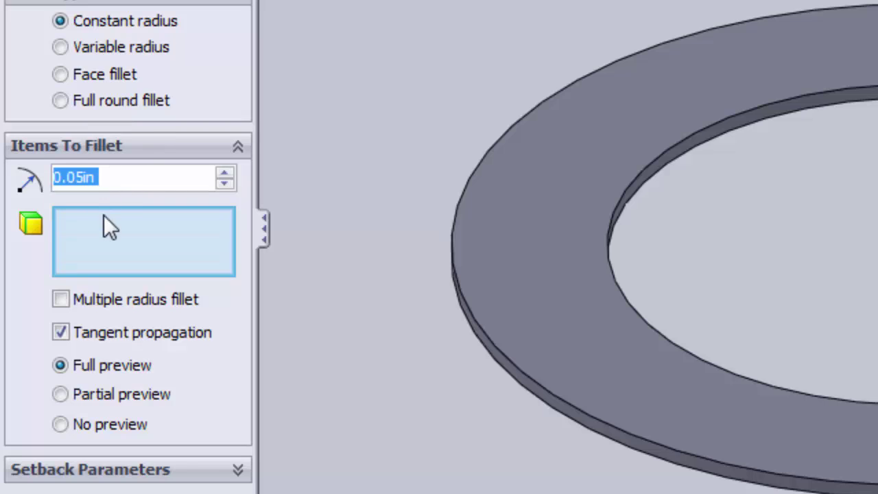
left_click(142, 237)
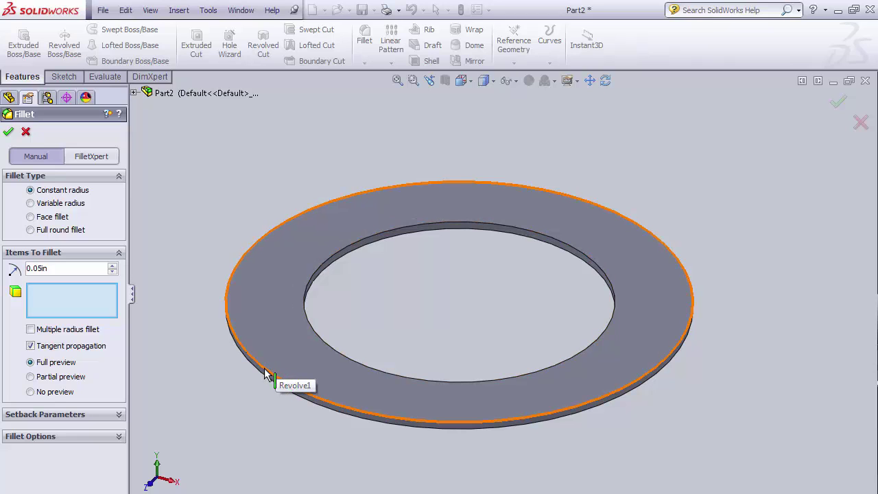
Step: Add the ring's upper outer and upper inner circular edges to the fillet and accept it
left_click(265, 375)
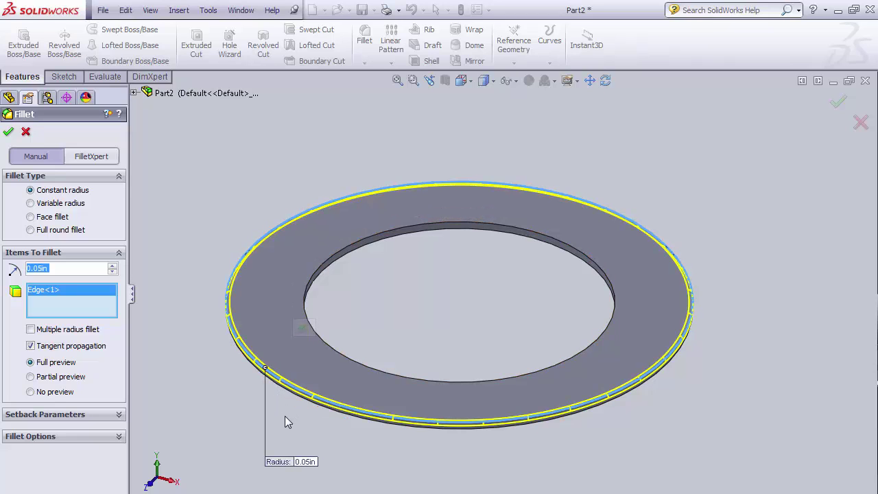
key("z")
scroll(212, 319, "down", 8)
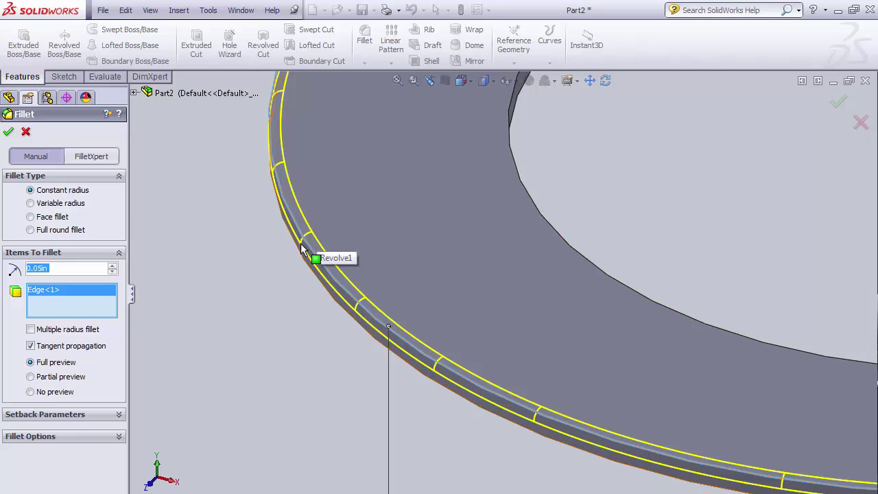
left_click(31, 377)
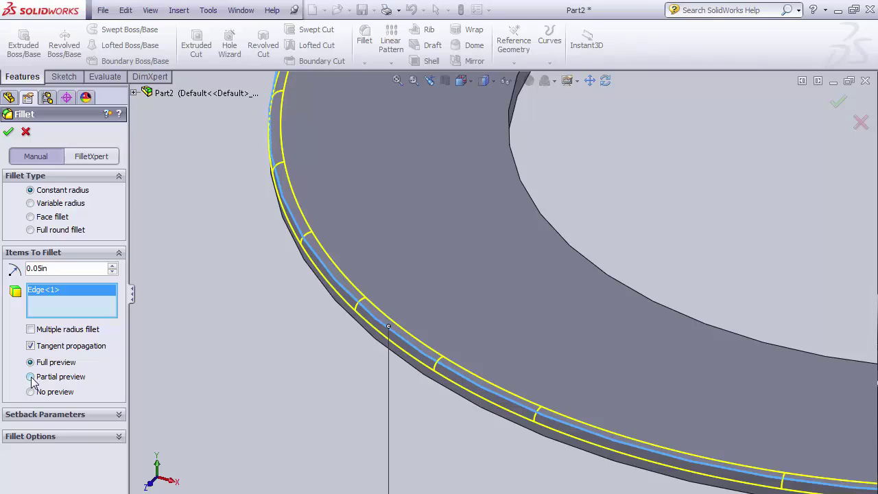
left_click(30, 392)
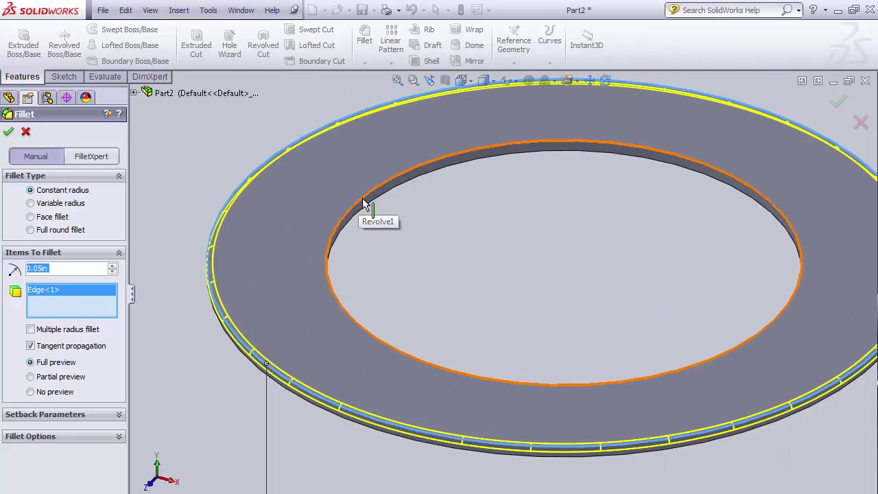
left_click(363, 202)
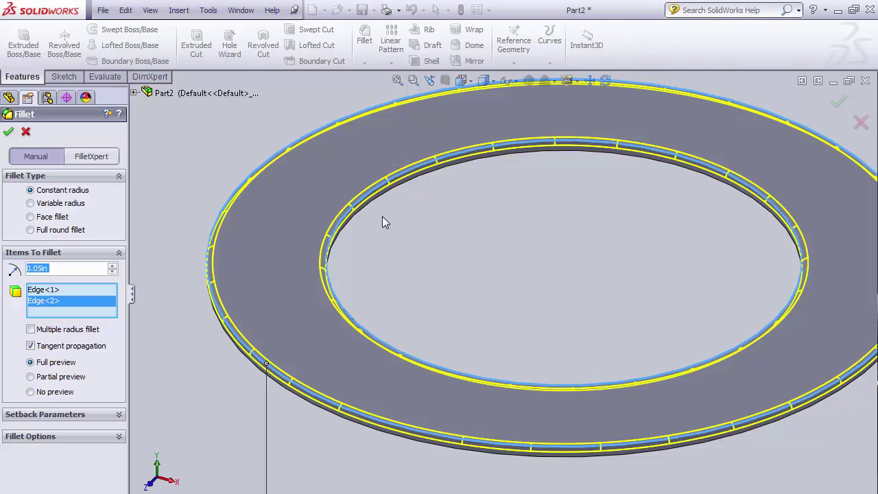
left_click(9, 132)
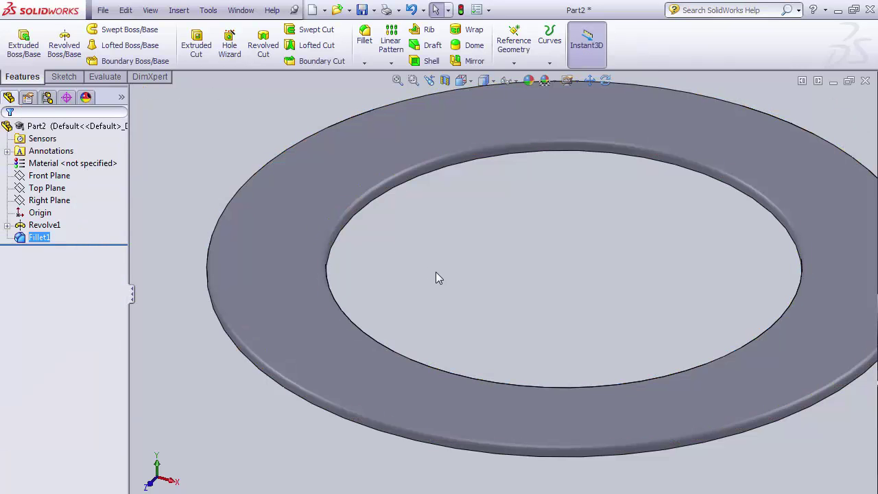